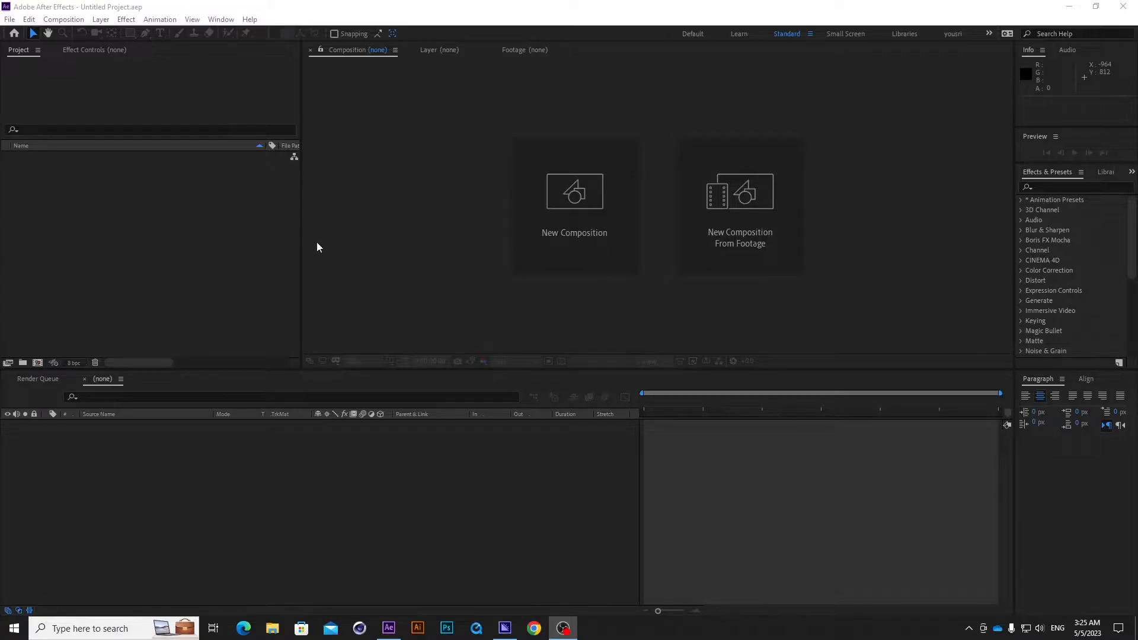
Import the Porsche_MZ_4C_L_200mm logo and the 1080p Porsche Cayenne video as footage into the project.
{"action": "left_click", "coordinate": [144, 220]}
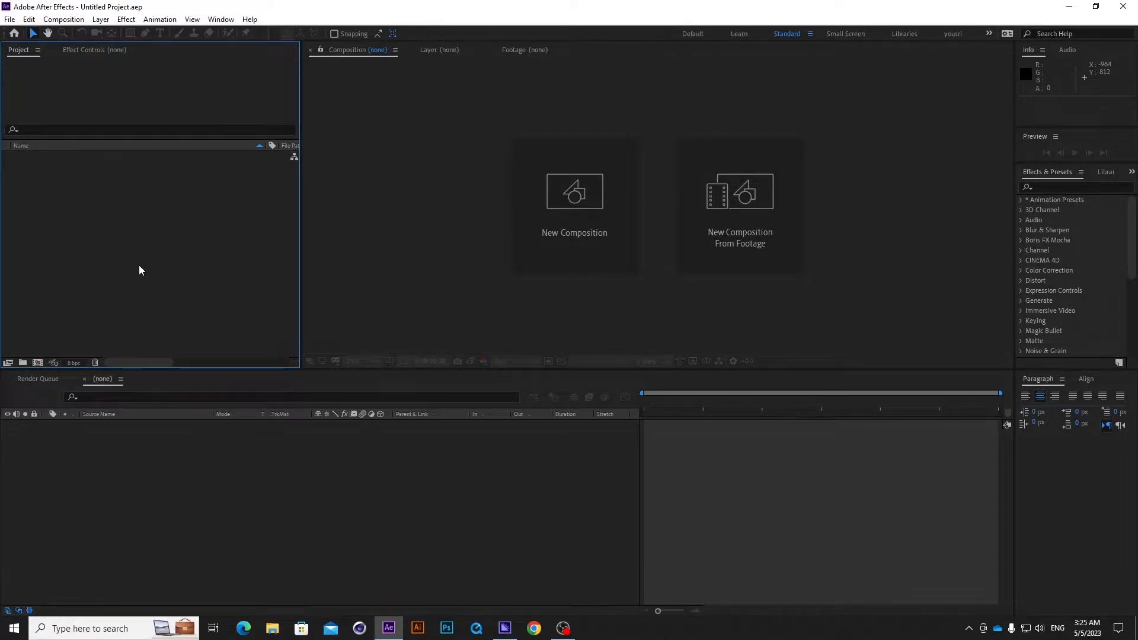
{"action": "right_click", "coordinate": [85, 196]}
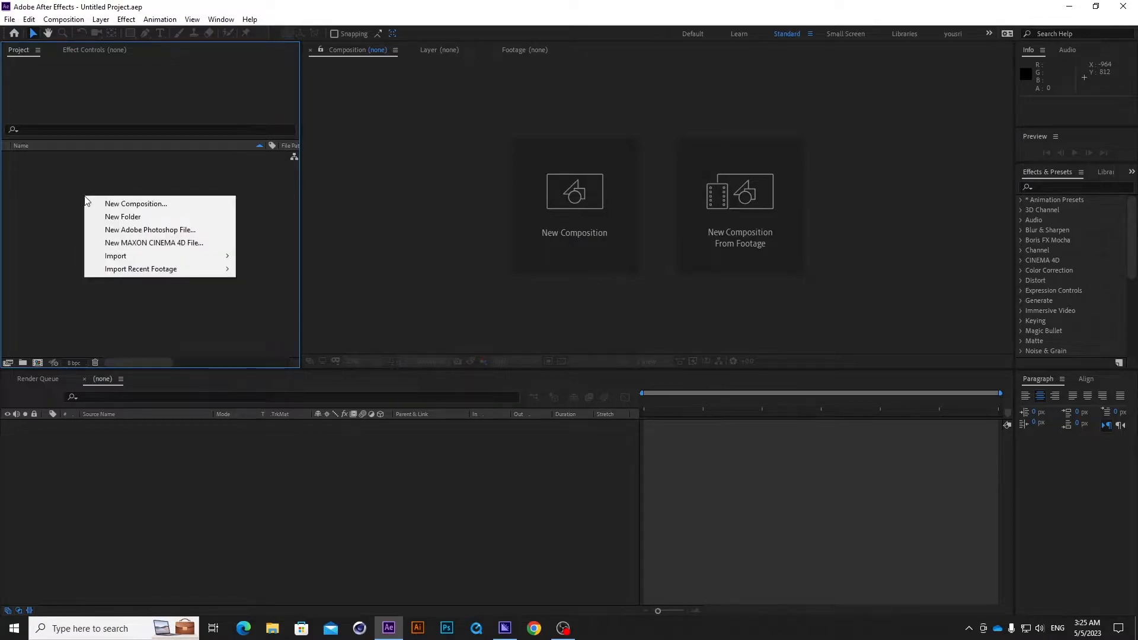
{"action": "mouse_move", "coordinate": [157, 256]}
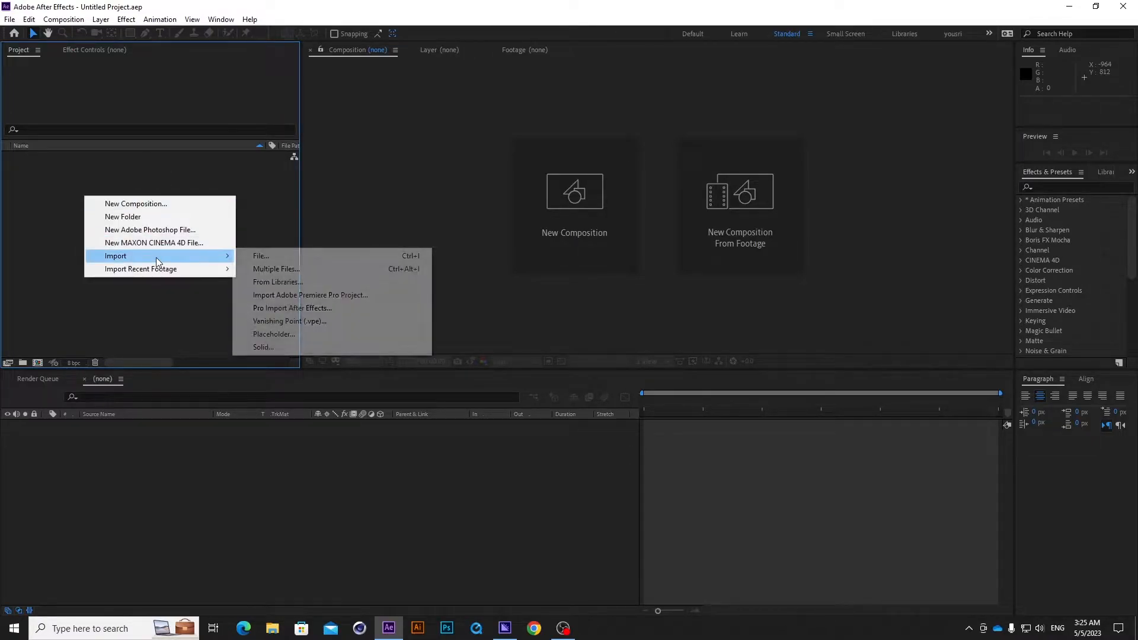
{"action": "left_click", "coordinate": [276, 261]}
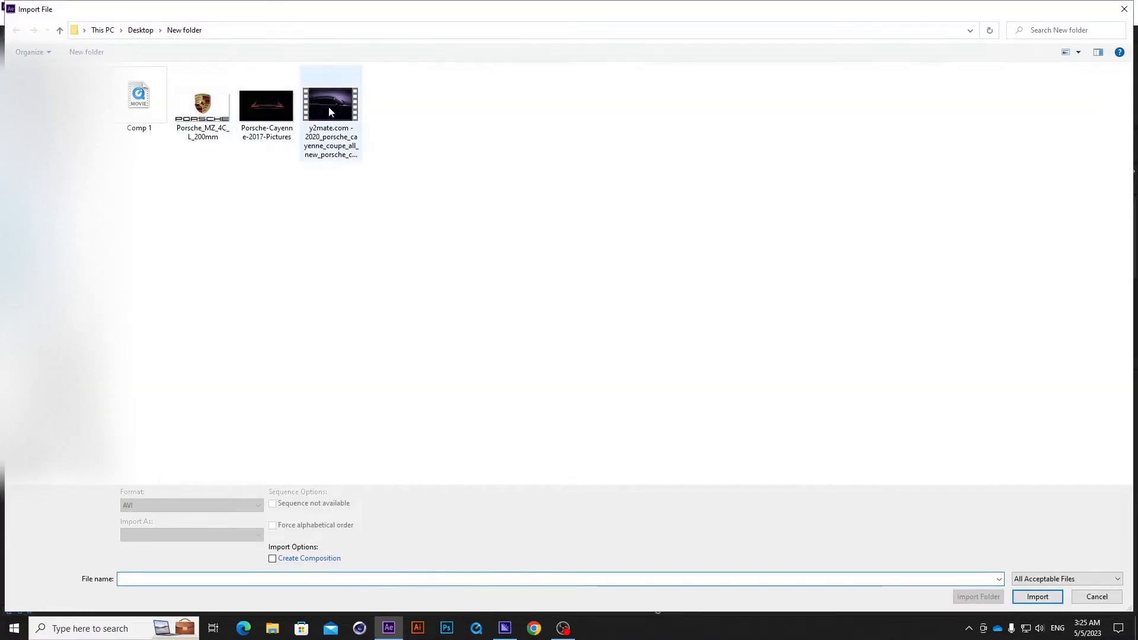
{"action": "left_click", "coordinate": [330, 112]}
{"action": "left_click", "coordinate": [209, 110], "text": "ctrl"}
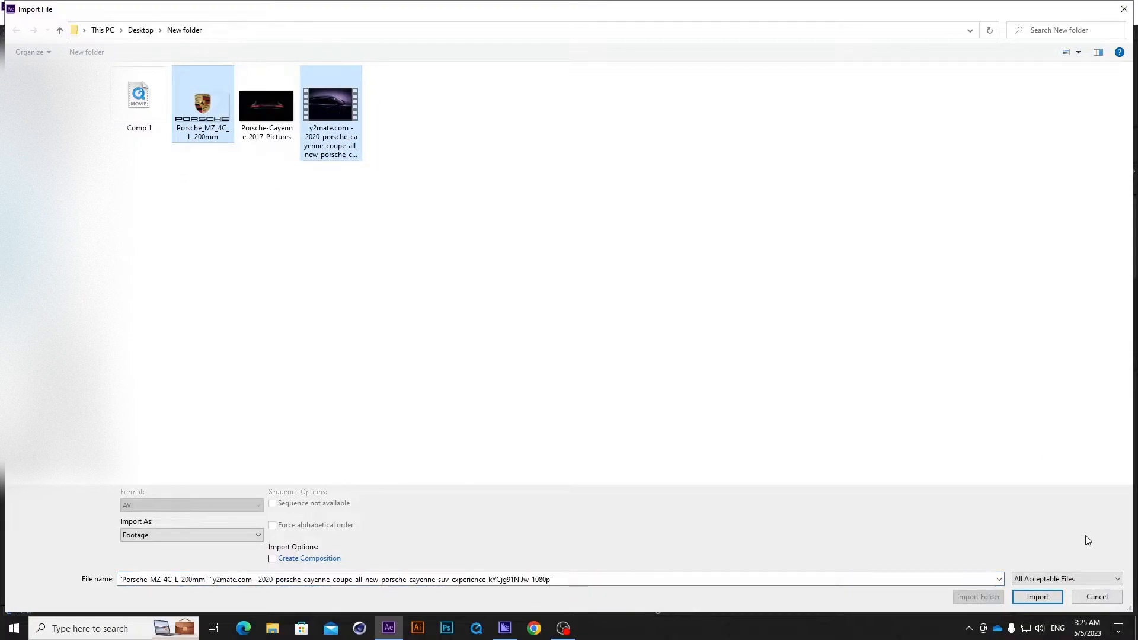
{"action": "left_click", "coordinate": [1038, 597]}
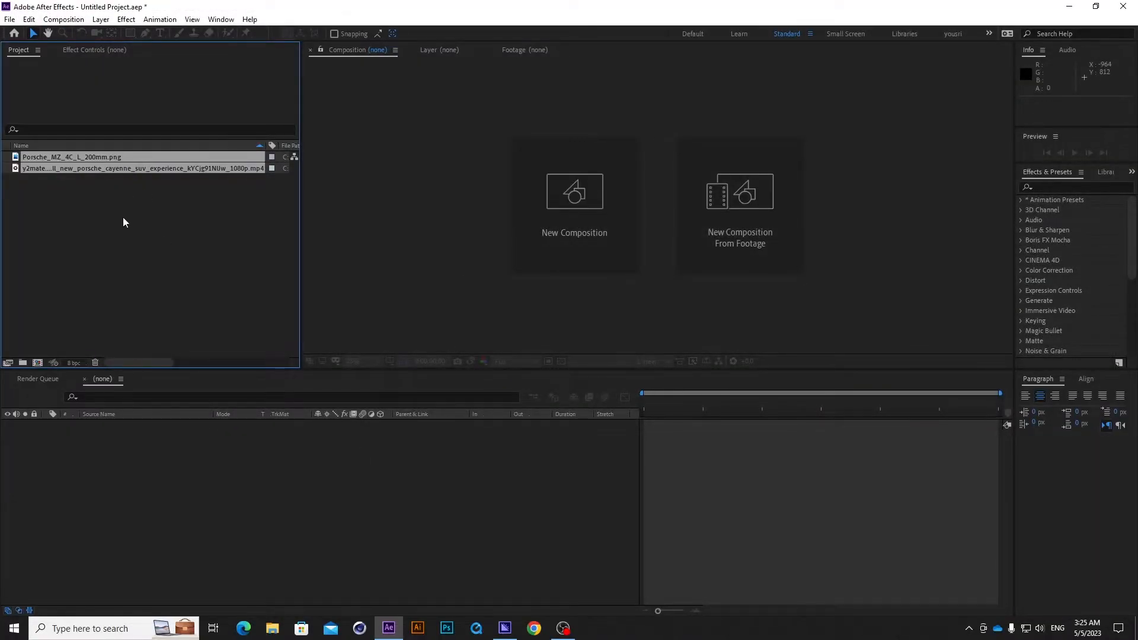
{"action": "left_click", "coordinate": [118, 212]}
{"action": "left_click", "coordinate": [105, 158]}
{"action": "left_click", "coordinate": [130, 170]}
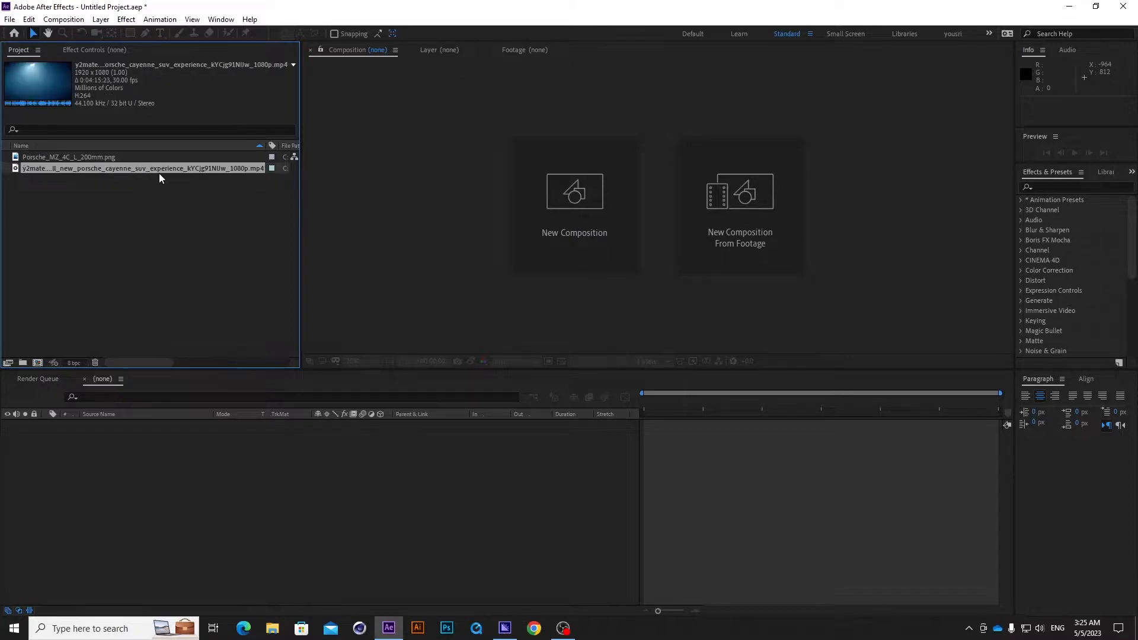
{"action": "left_click_drag", "start_coordinate": [158, 172], "coordinate": [158, 260]}
{"action": "left_click", "coordinate": [155, 259]}
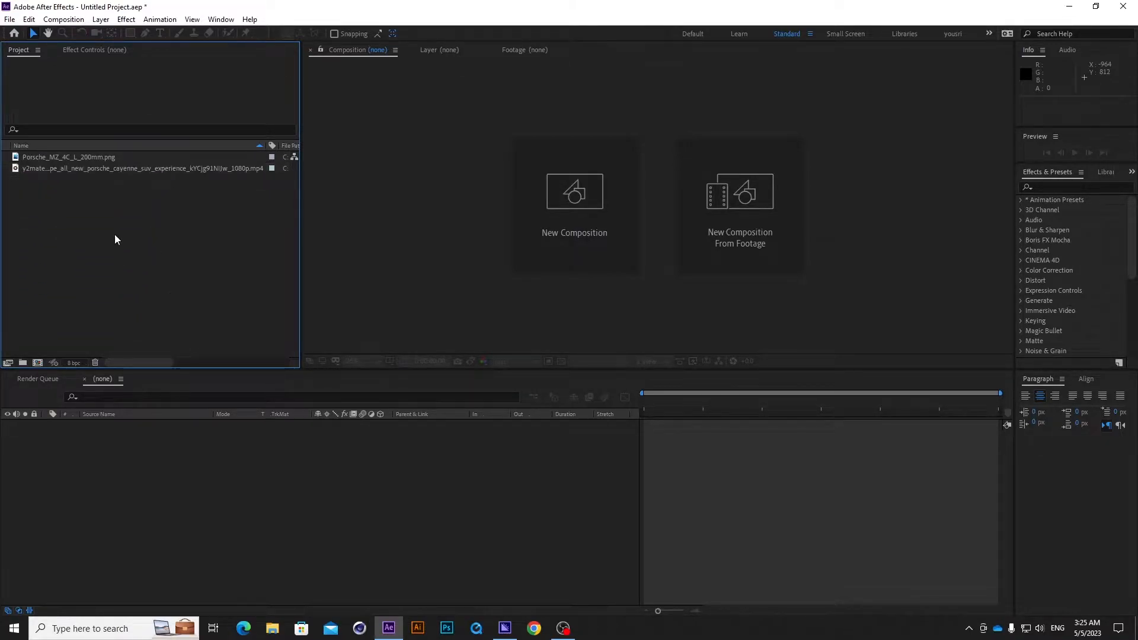
{"action": "left_click", "coordinate": [233, 480]}
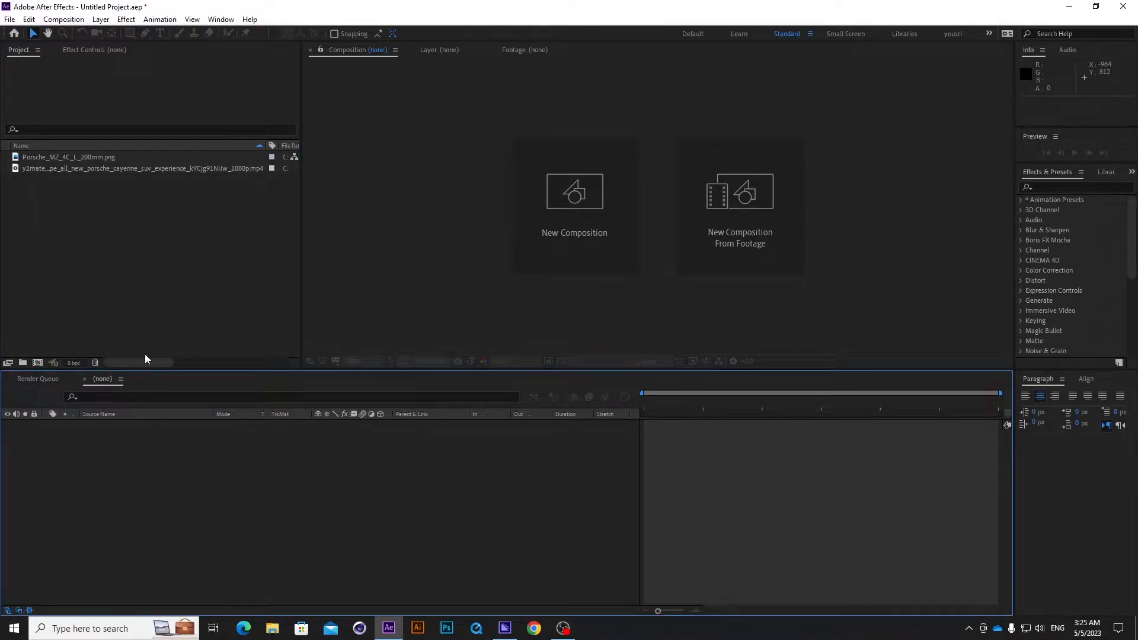
{"action": "left_click", "coordinate": [134, 279]}
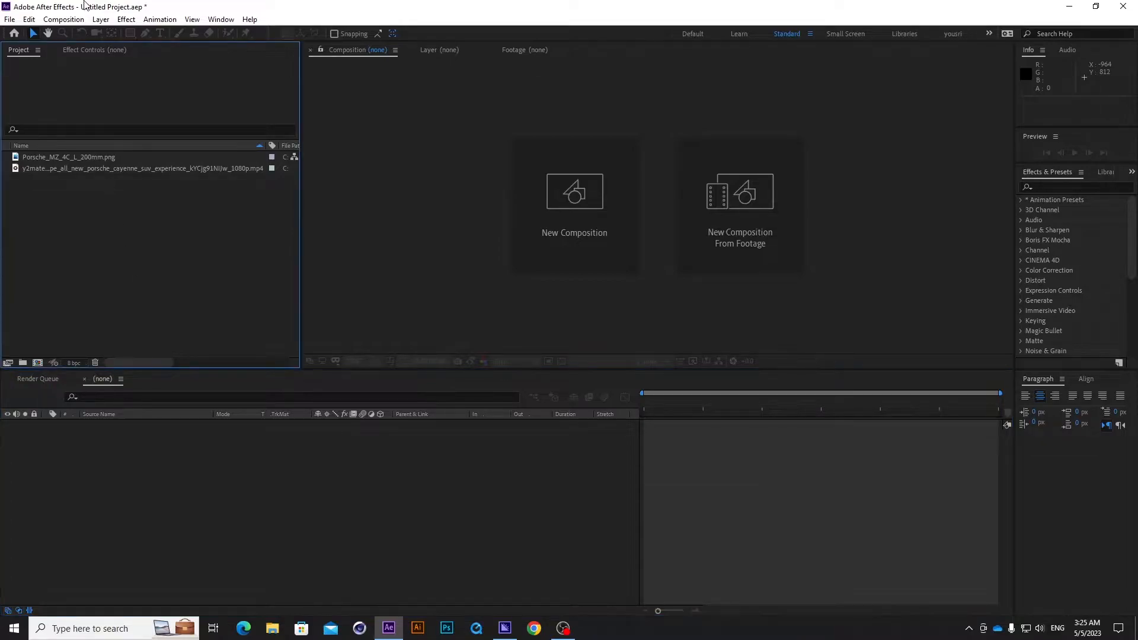
Create a composition named "main movie" with the HDTV 1080 29.97 preset.
{"action": "left_click", "coordinate": [63, 19]}
{"action": "left_click", "coordinate": [80, 36]}
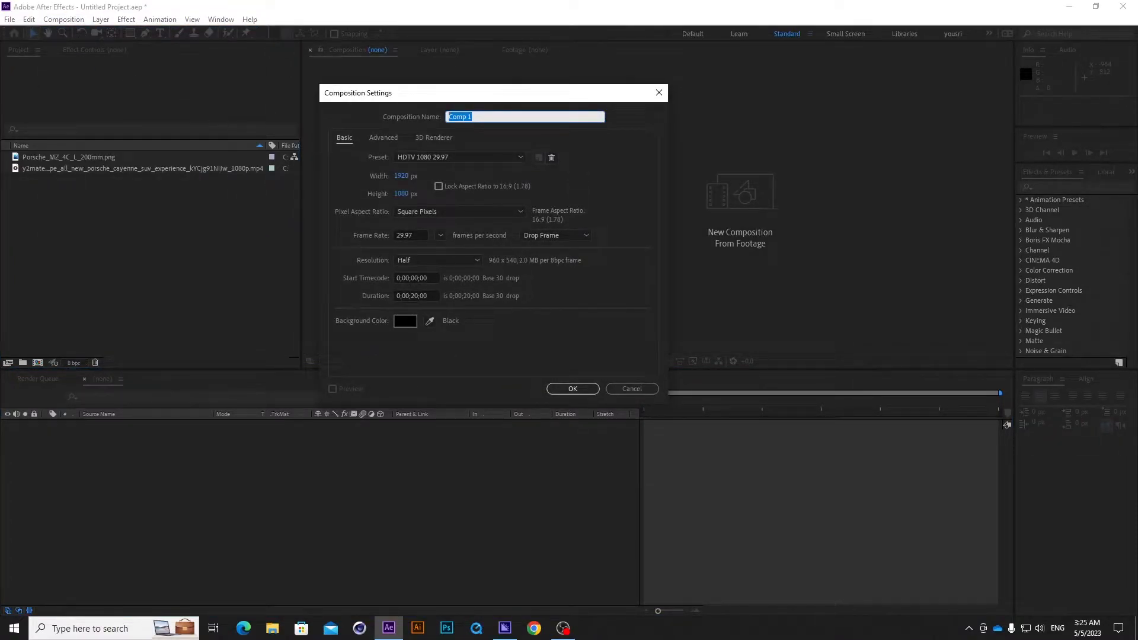
{"action": "type", "text": "main movie"}
{"action": "left_click", "coordinate": [477, 157]}
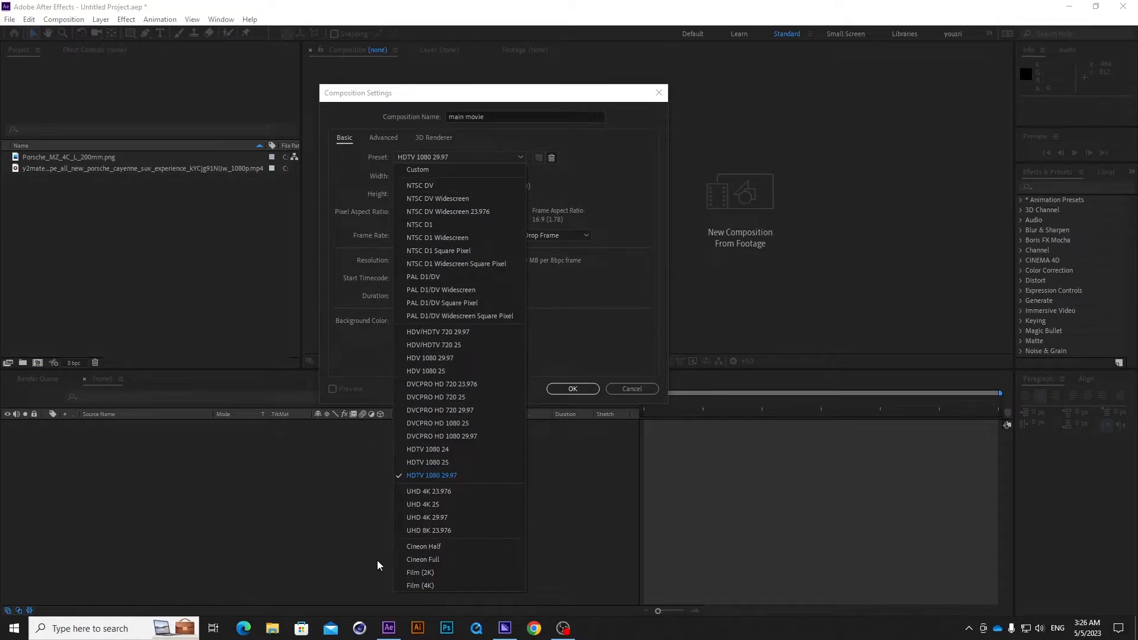
{"action": "left_click", "coordinate": [442, 477]}
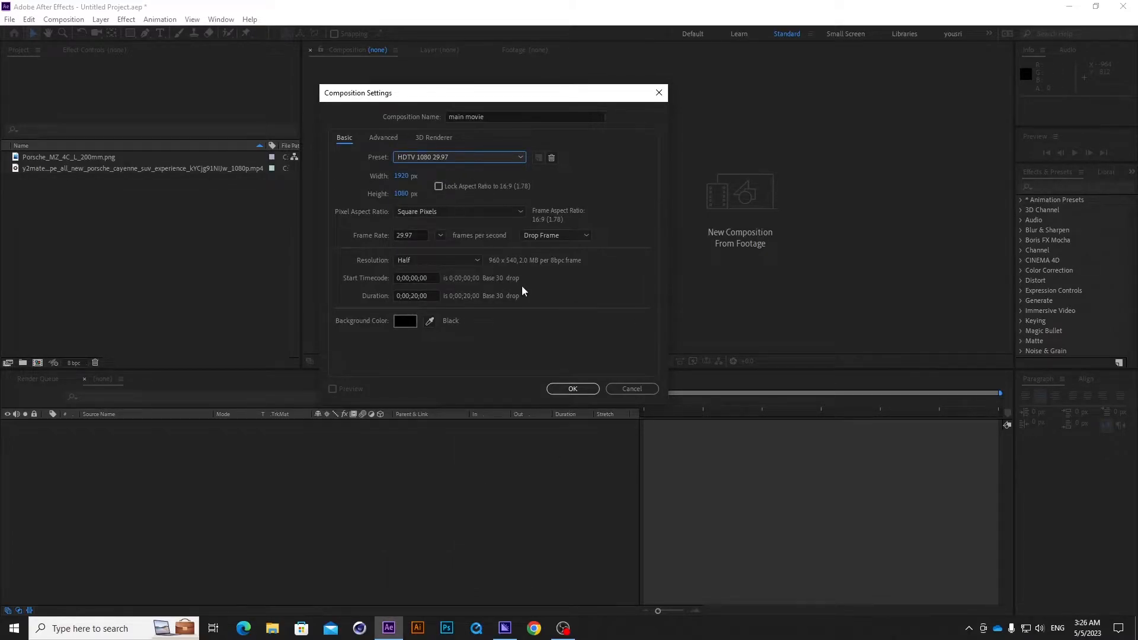
{"action": "left_click", "coordinate": [576, 388]}
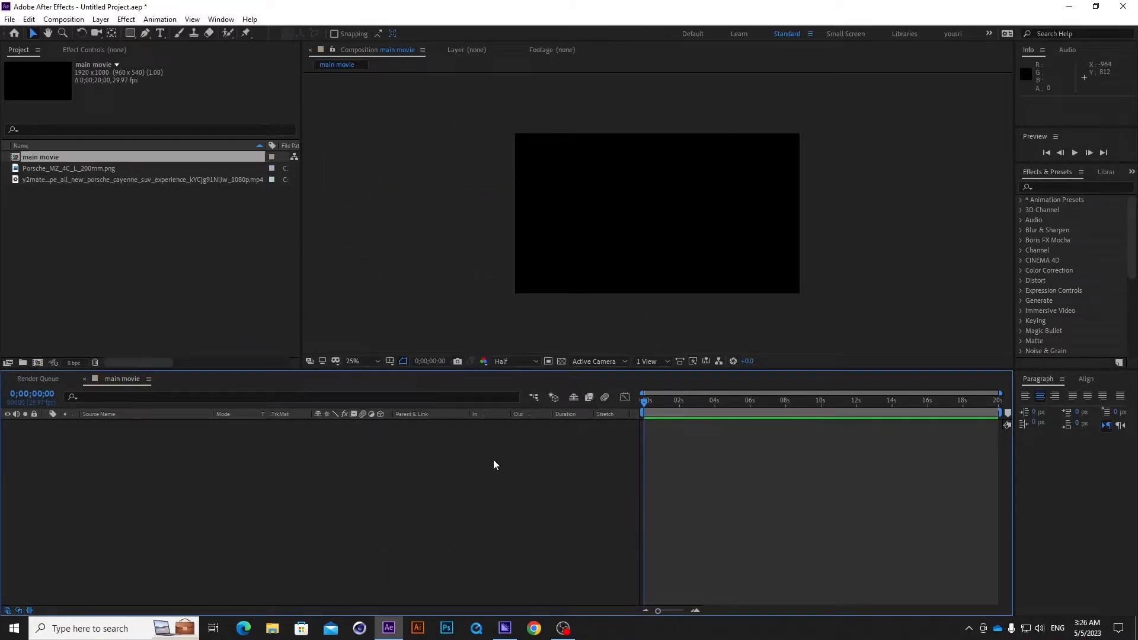
Add the Porsche Cayenne MP4 to the main movie timeline and scrub through it to 0;00;19;29.
{"action": "left_click", "coordinate": [114, 177]}
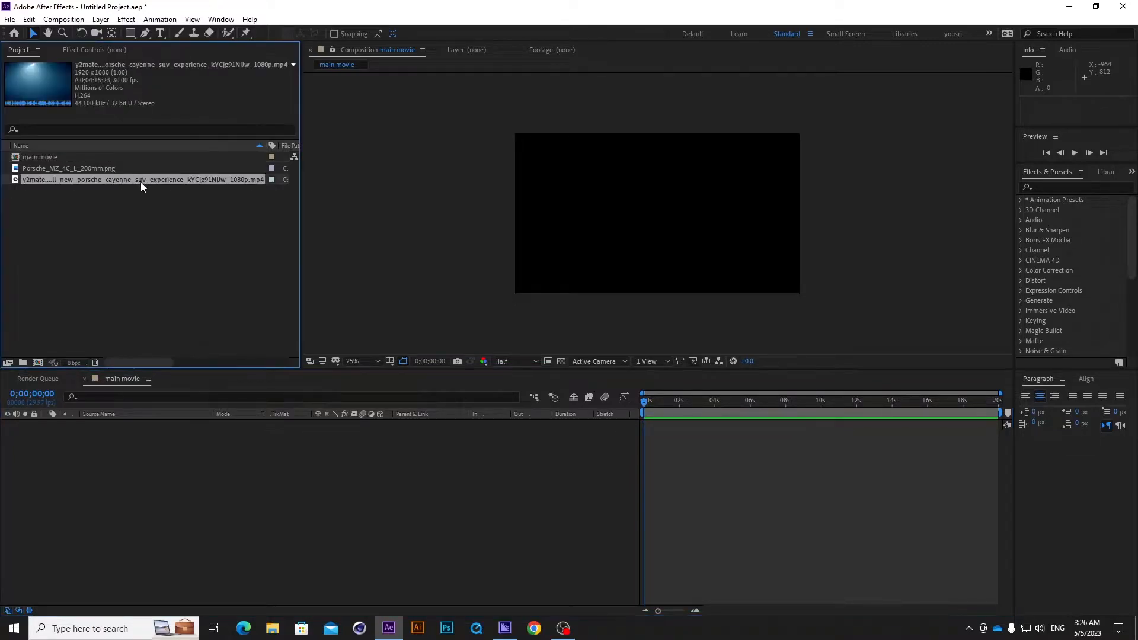
{"action": "left_click_drag", "start_coordinate": [142, 181], "coordinate": [147, 444]}
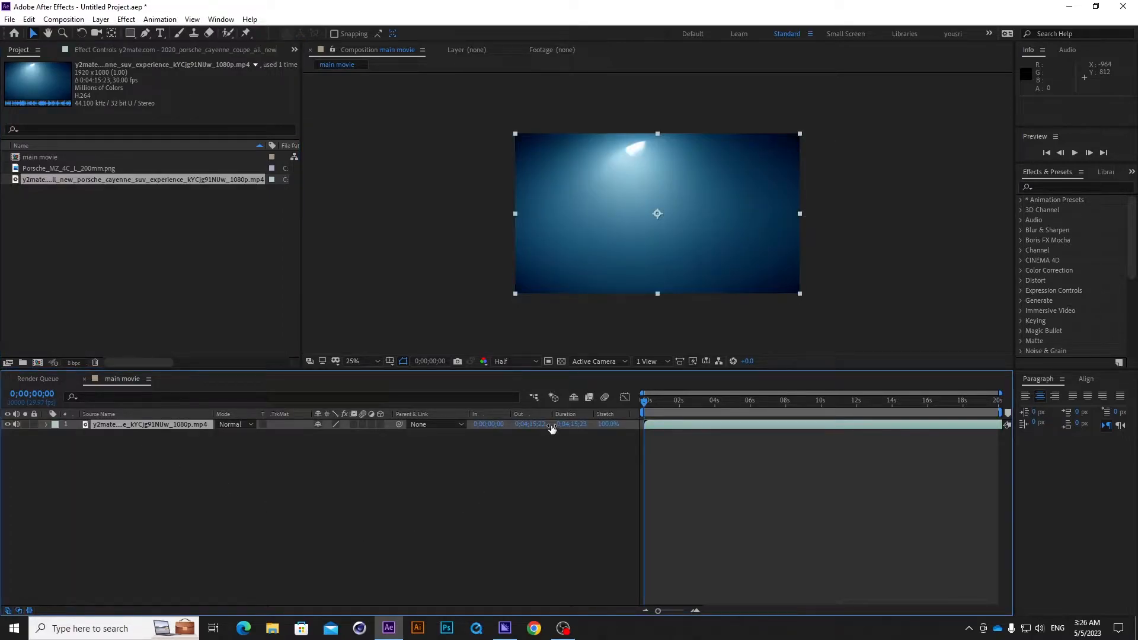
{"action": "left_click_drag", "start_coordinate": [646, 402], "coordinate": [1008, 406]}
Add Porsche_MZ_4C_L_200mm.png to the main movie composition and place its layer above the video layer.
{"action": "left_click", "coordinate": [215, 262]}
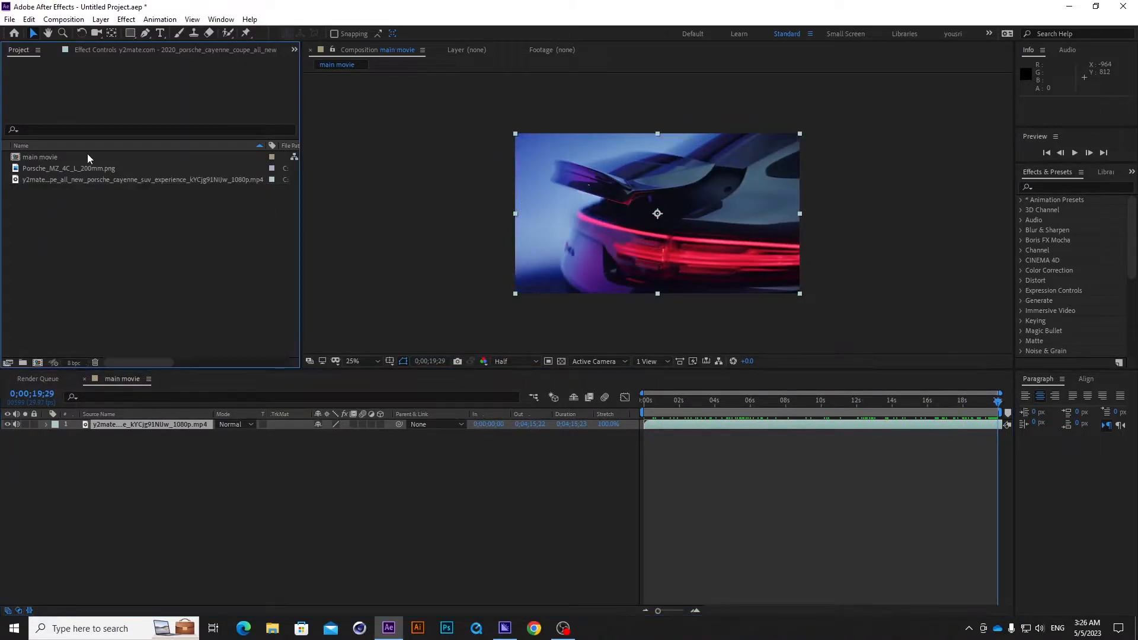
{"action": "left_click", "coordinate": [98, 170]}
{"action": "left_click_drag", "start_coordinate": [119, 169], "coordinate": [155, 458]}
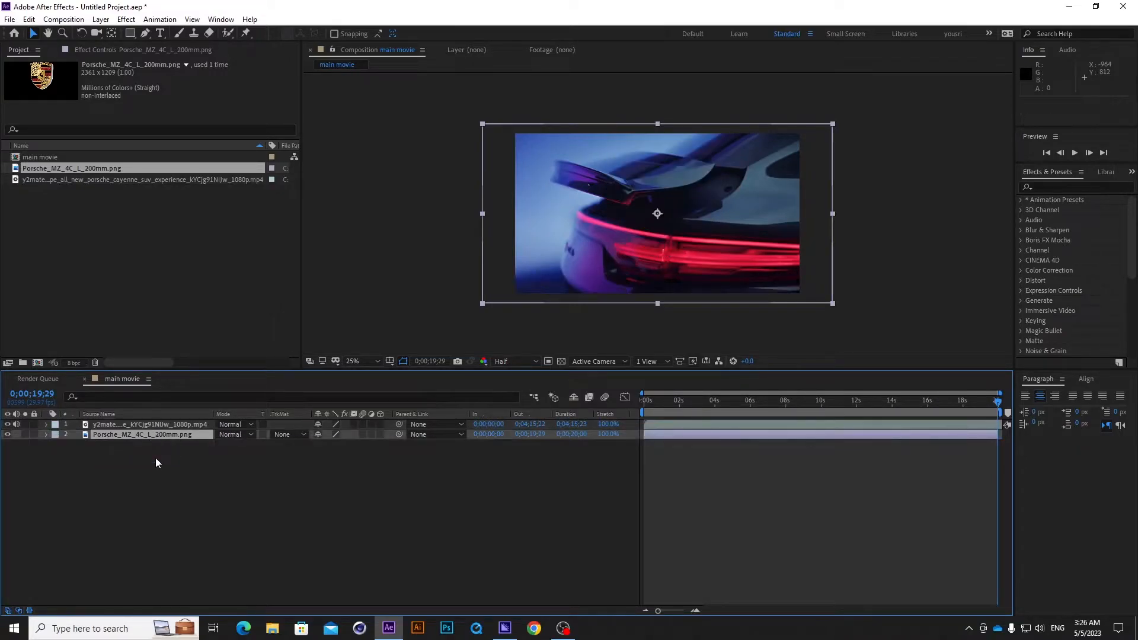
{"action": "left_click_drag", "start_coordinate": [148, 436], "coordinate": [149, 423]}
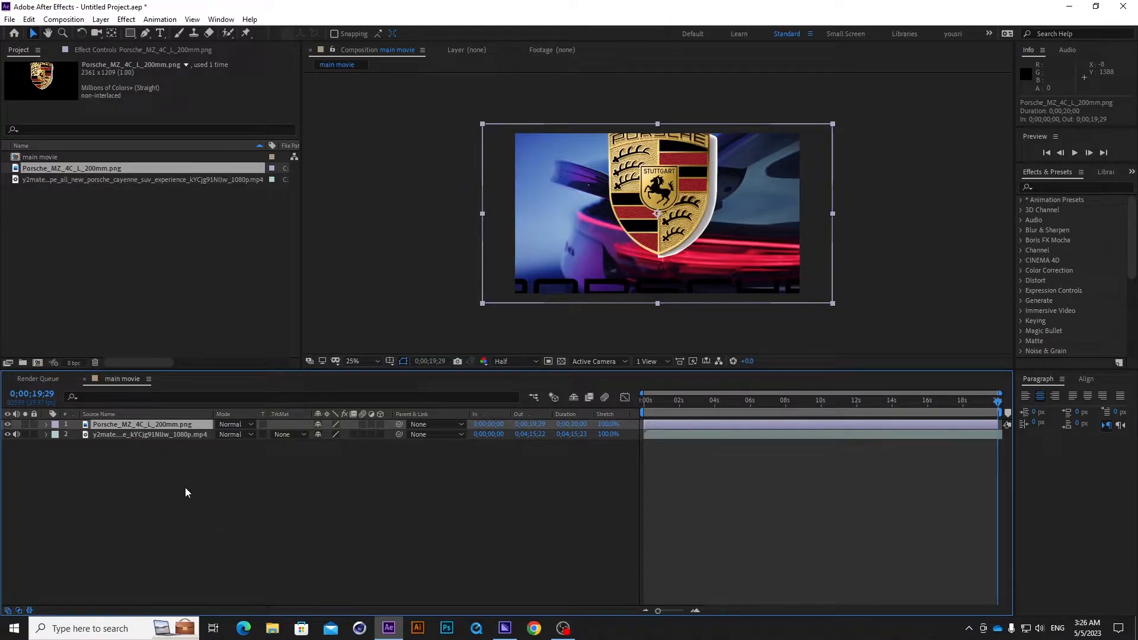
Scale the Porsche logo layer to 20% and move it near the frame's upper-right corner, at about 1564, 216.
{"action": "key", "text": "s"}
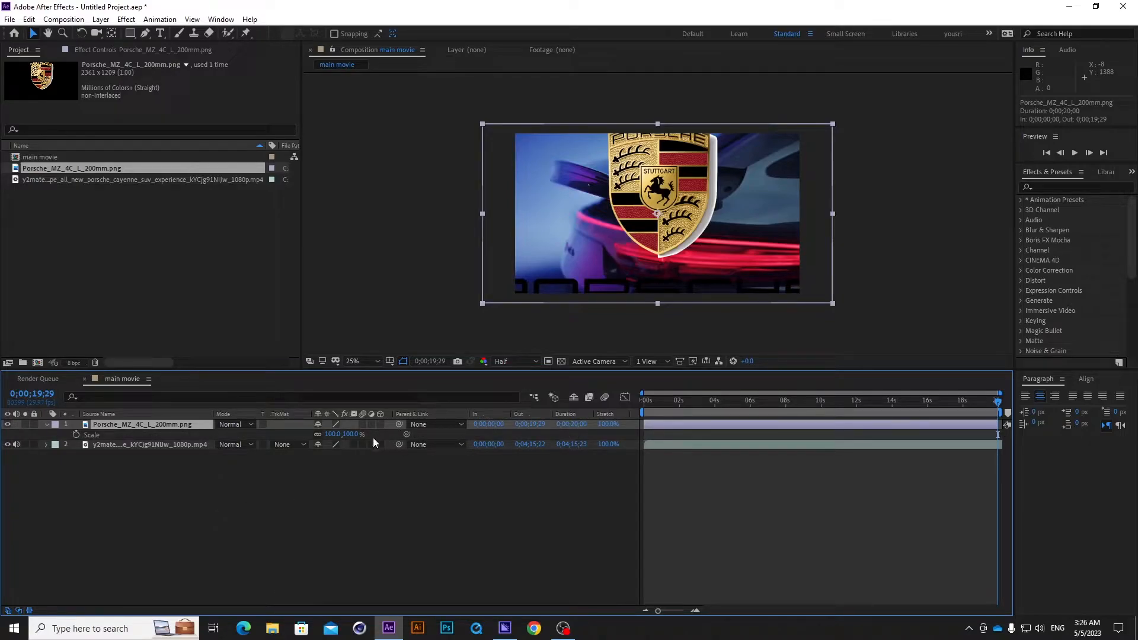
{"action": "left_click_drag", "start_coordinate": [330, 434], "coordinate": [285, 434]}
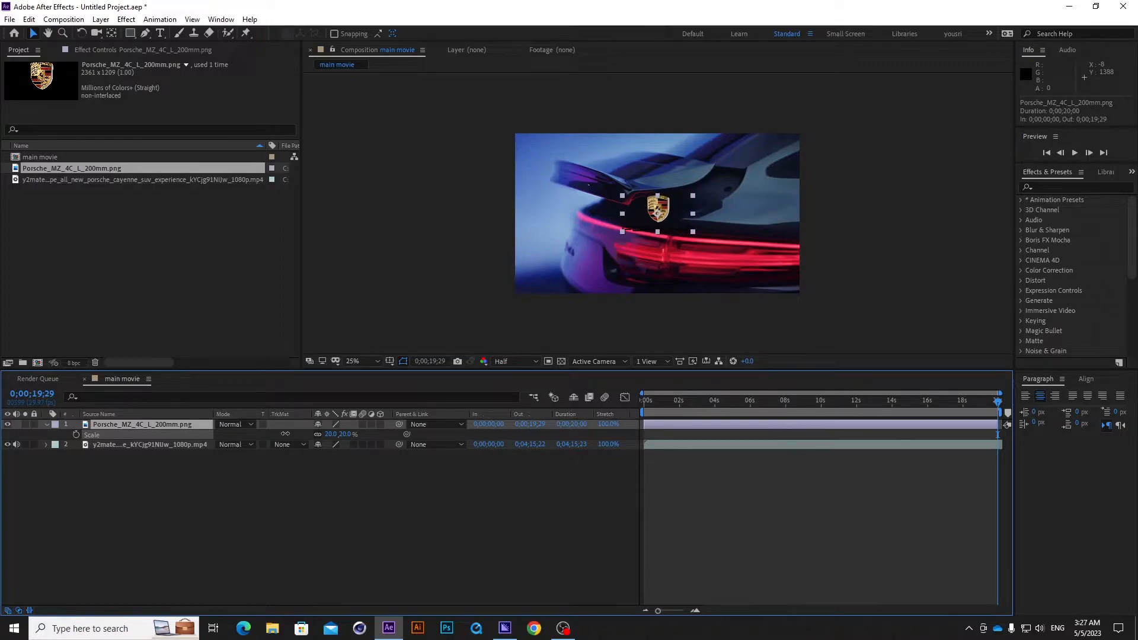
{"action": "left_click", "coordinate": [356, 482]}
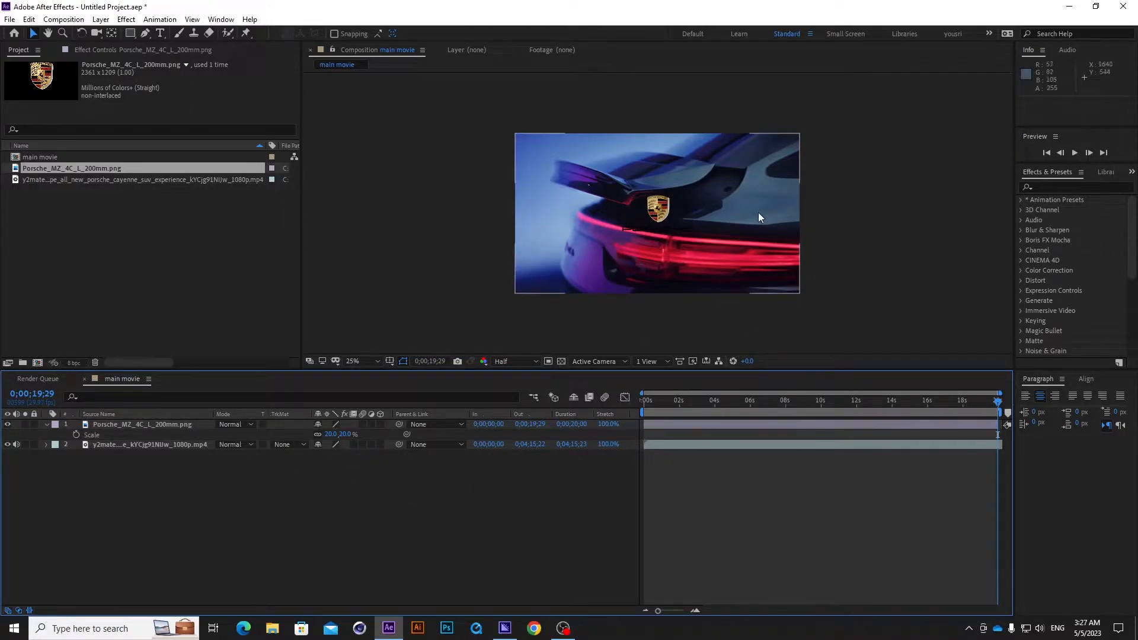
{"action": "left_click_drag", "start_coordinate": [663, 211], "coordinate": [740, 169]}
Set a Position keyframe on the logo layer at 0;00;11;28.
{"action": "left_click_drag", "start_coordinate": [999, 392], "coordinate": [856, 401]}
{"action": "left_click", "coordinate": [295, 524]}
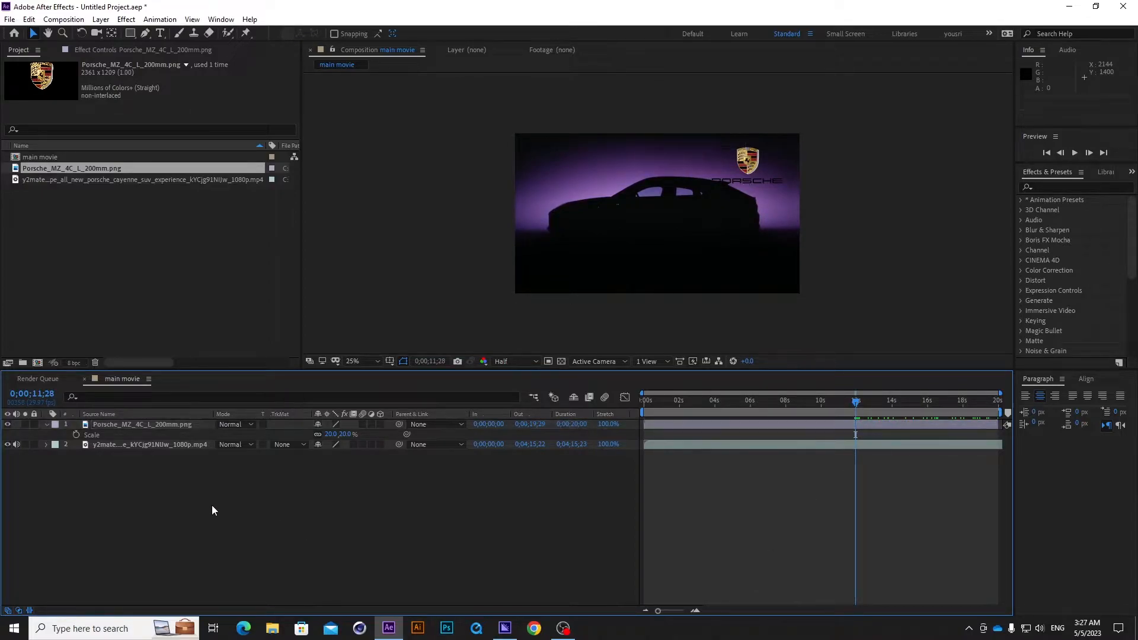
{"action": "left_click", "coordinate": [177, 424]}
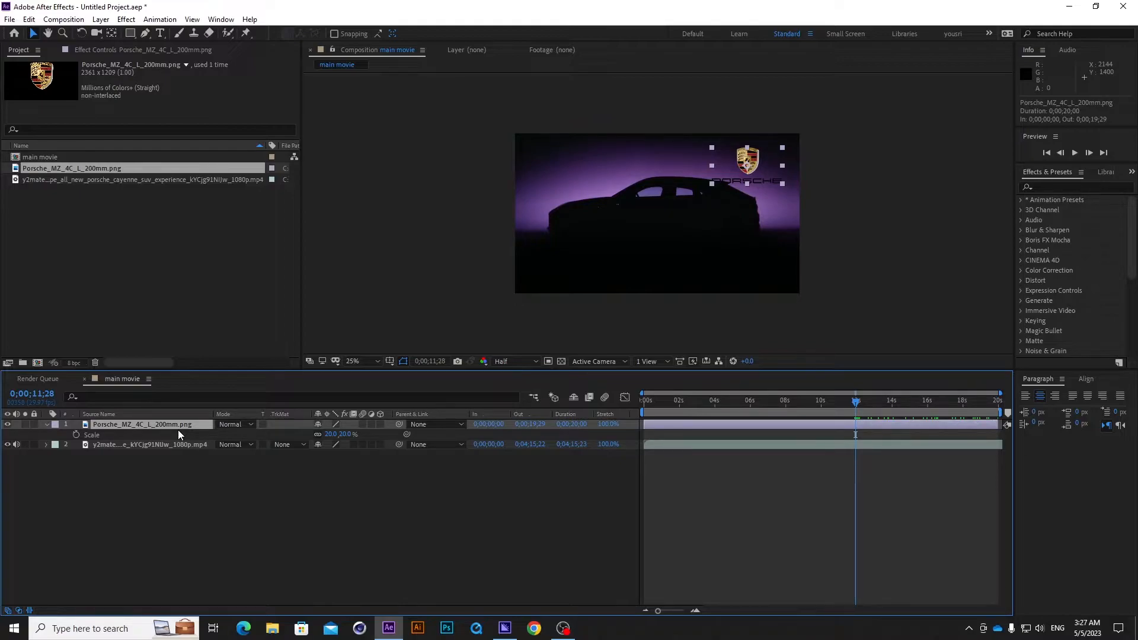
{"action": "key", "text": "p"}
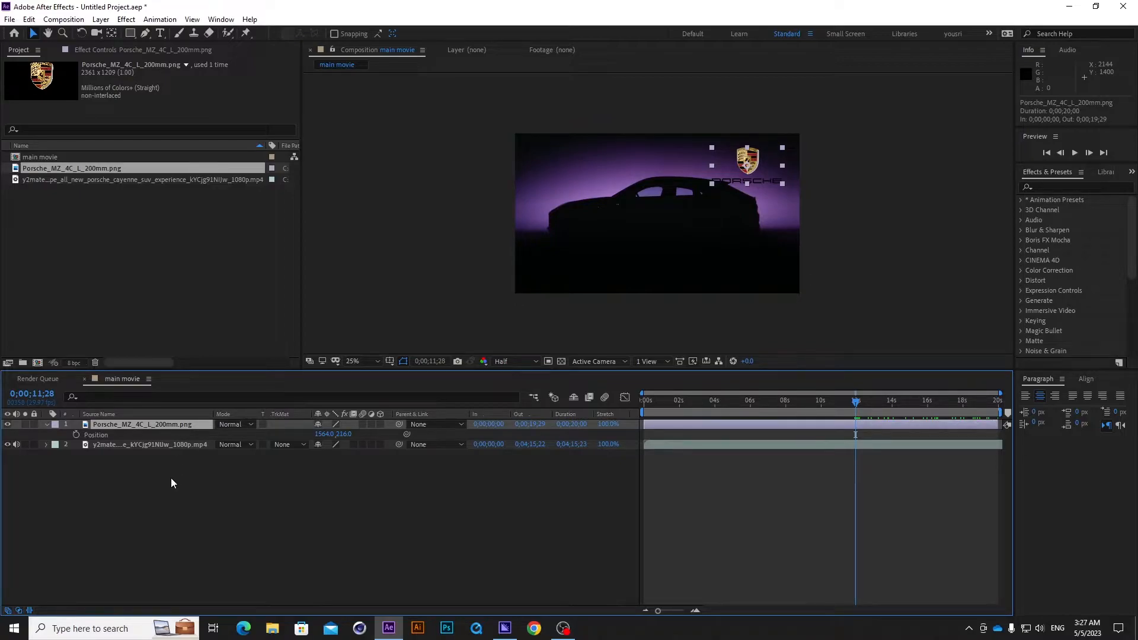
{"action": "left_click", "coordinate": [77, 434]}
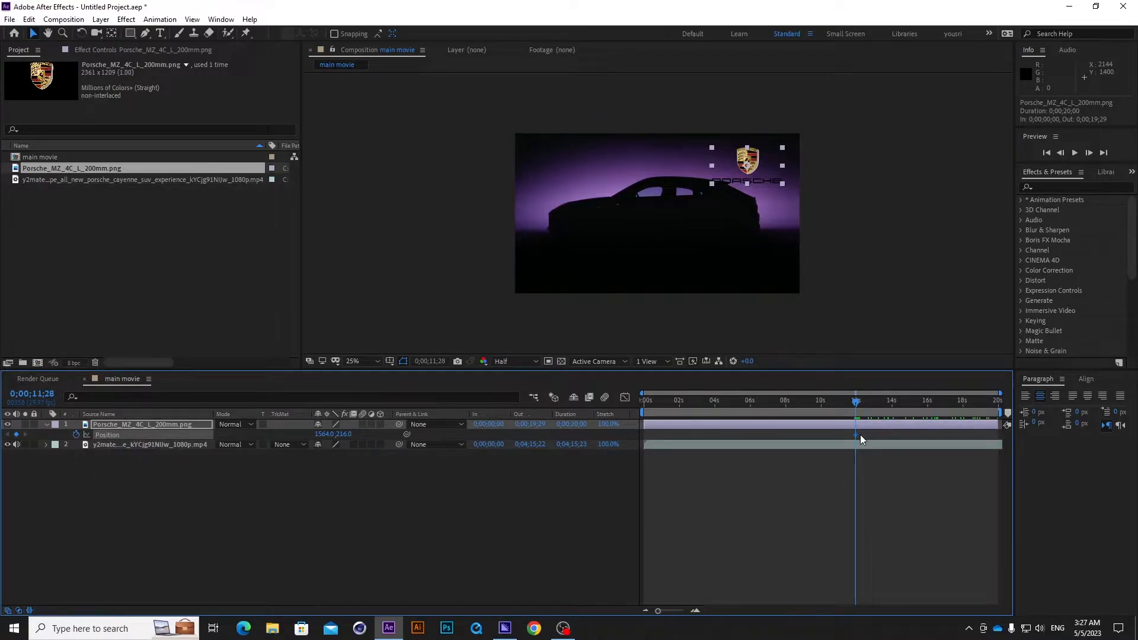
At 0;00;07;25, keyframe the logo outside the frame's right edge at about 2460, 188, and scrub through the slide-in.
{"action": "mouse_move", "coordinate": [855, 436]}
{"action": "left_click_drag", "start_coordinate": [856, 400], "coordinate": [784, 395]}
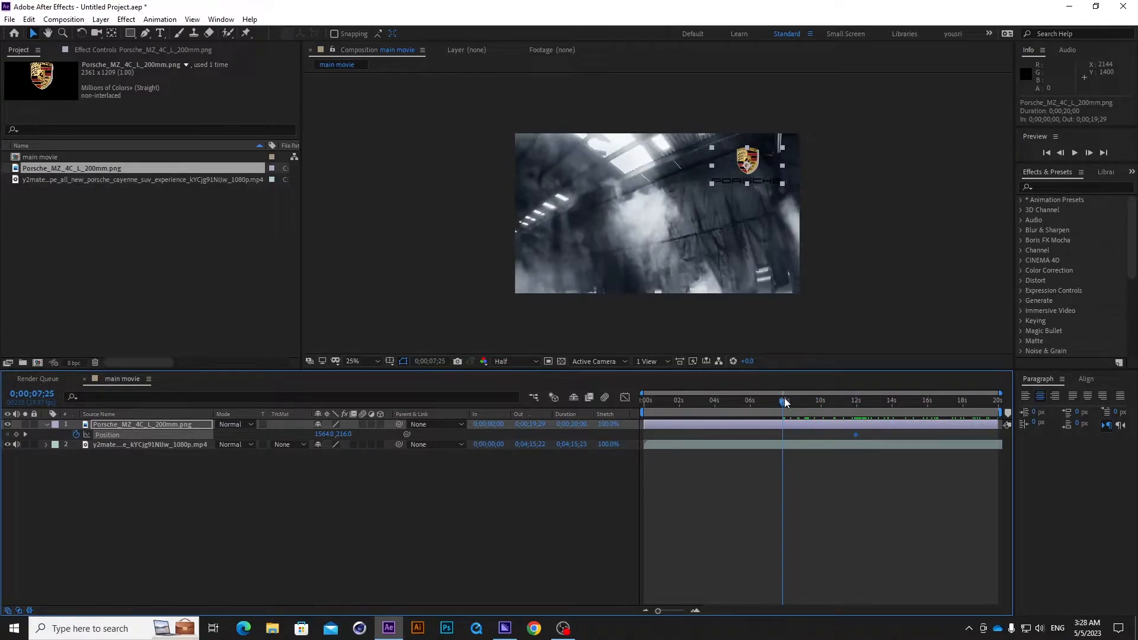
{"action": "left_click_drag", "start_coordinate": [748, 167], "coordinate": [881, 163]}
{"action": "mouse_move", "coordinate": [784, 402]}
{"action": "left_mouse_down"}
{"action": "mouse_move", "coordinate": [765, 400]}
{"action": "mouse_move", "coordinate": [783, 401]}
{"action": "left_mouse_up"}
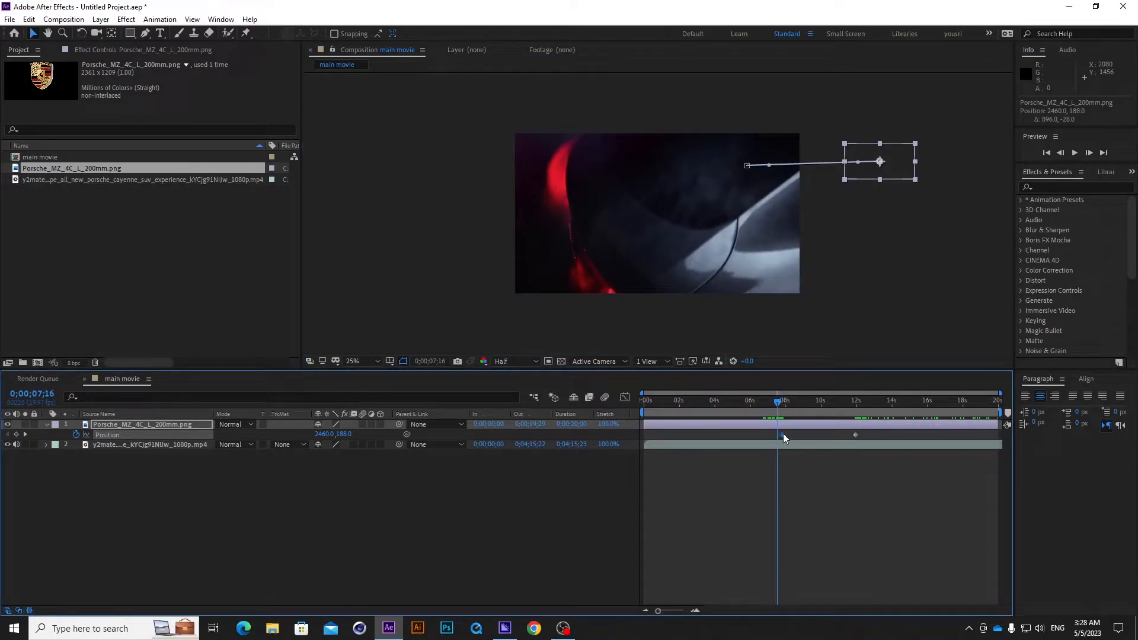
{"action": "left_click_drag", "start_coordinate": [775, 406], "coordinate": [856, 402]}
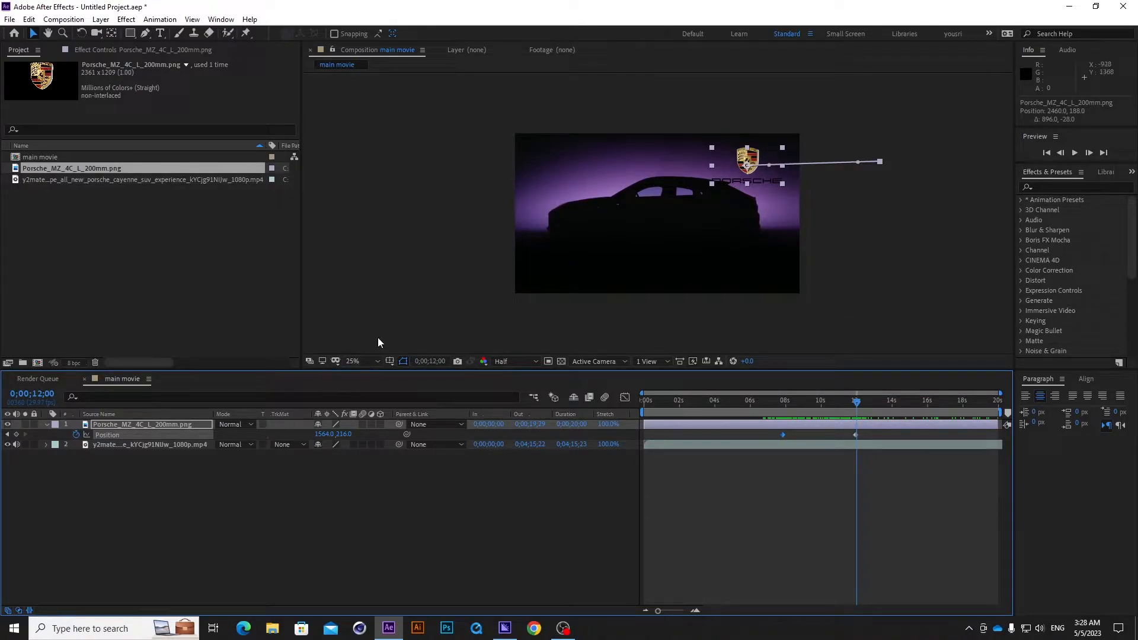
Fit the composition view up to 100% and reposition the logo at its 0;00;11;28 keyframe to about 1608, 176.
{"action": "left_click", "coordinate": [362, 361]}
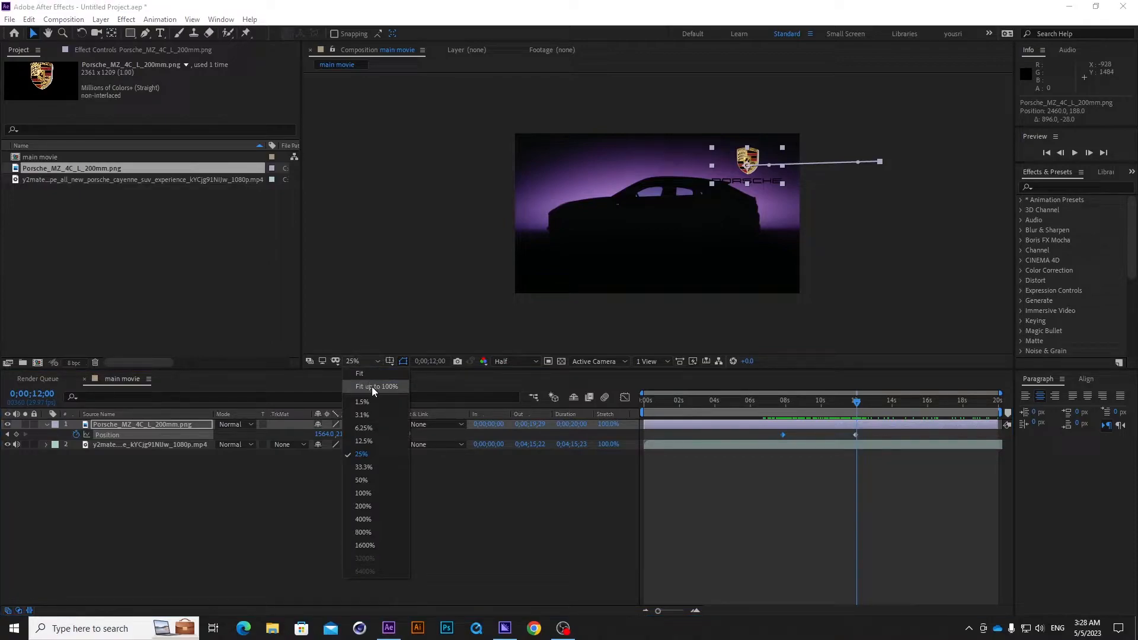
{"action": "left_click", "coordinate": [371, 387]}
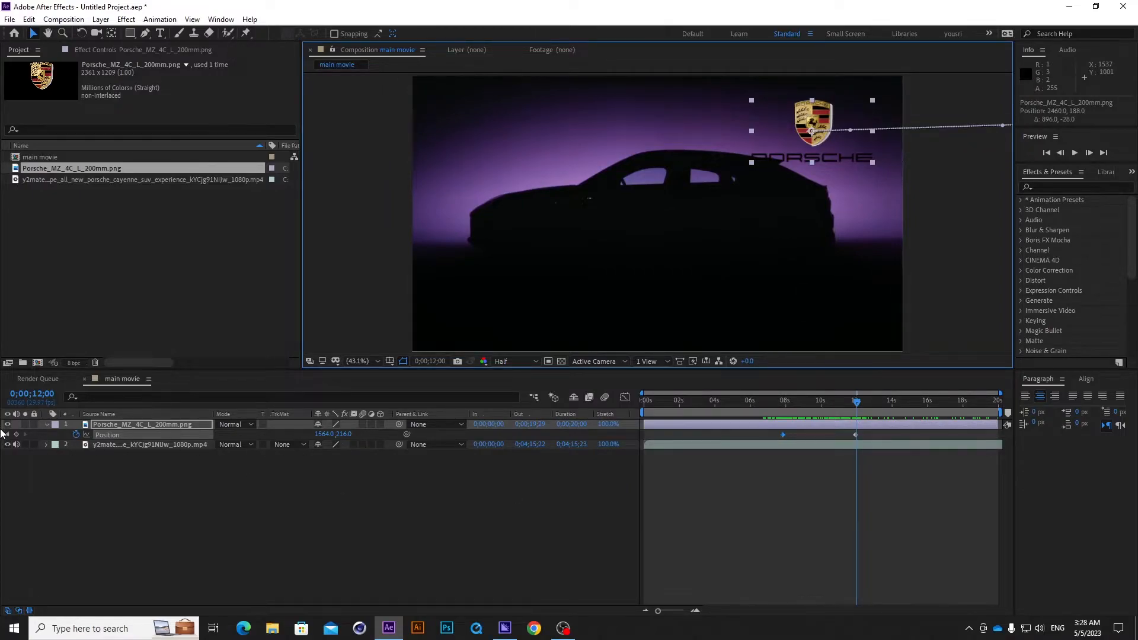
{"action": "left_click", "coordinate": [7, 435]}
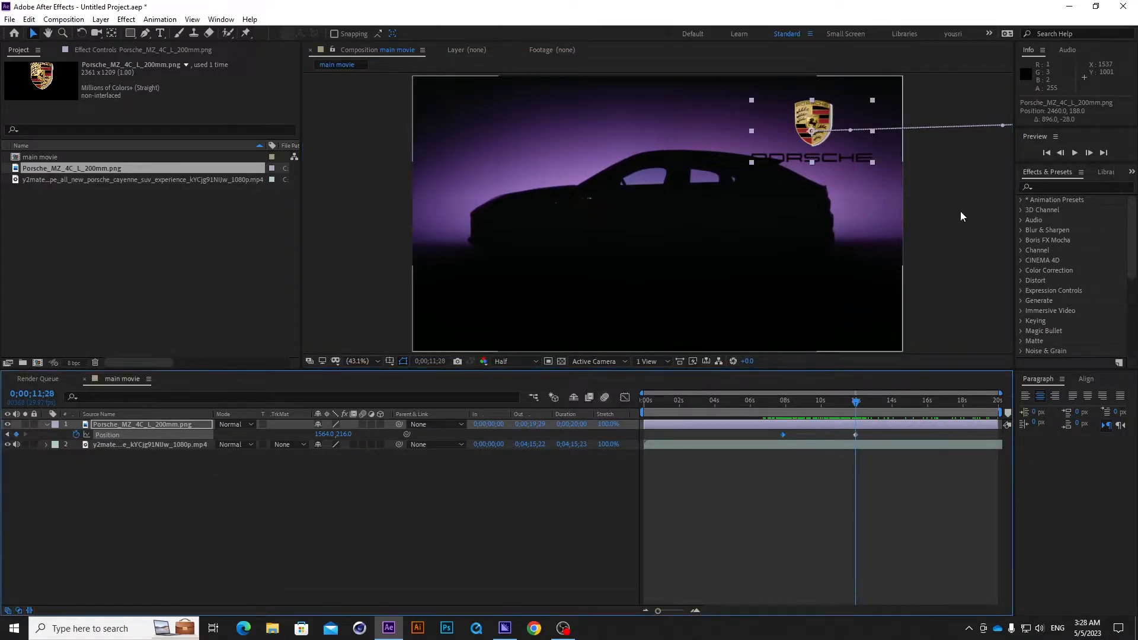
{"action": "left_click_drag", "start_coordinate": [824, 123], "coordinate": [825, 126]}
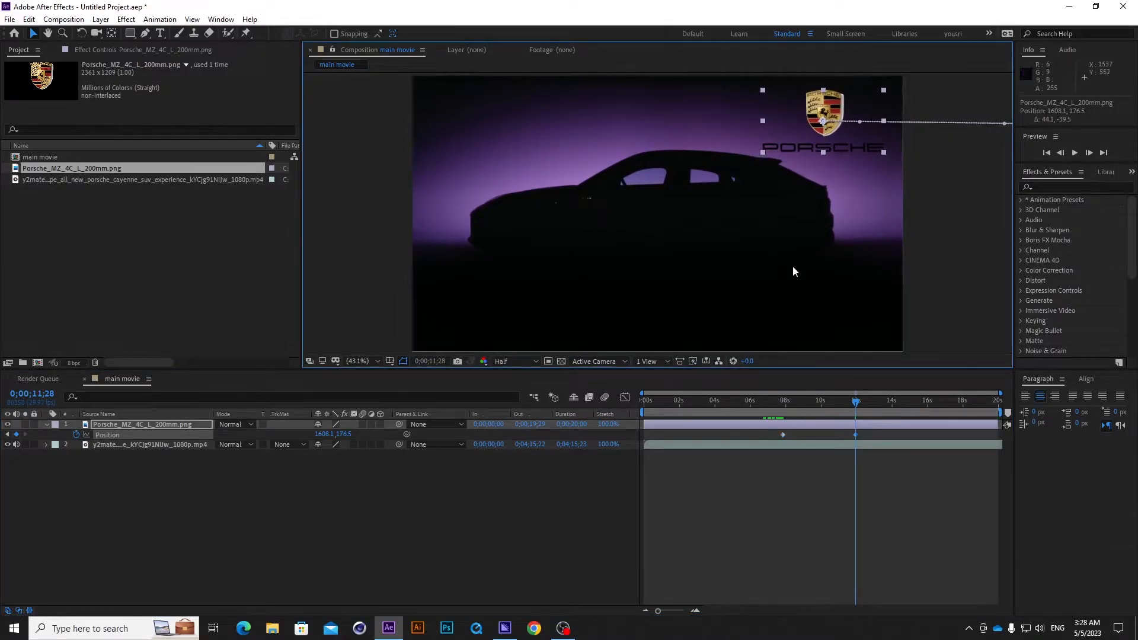
{"action": "left_click", "coordinate": [492, 473]}
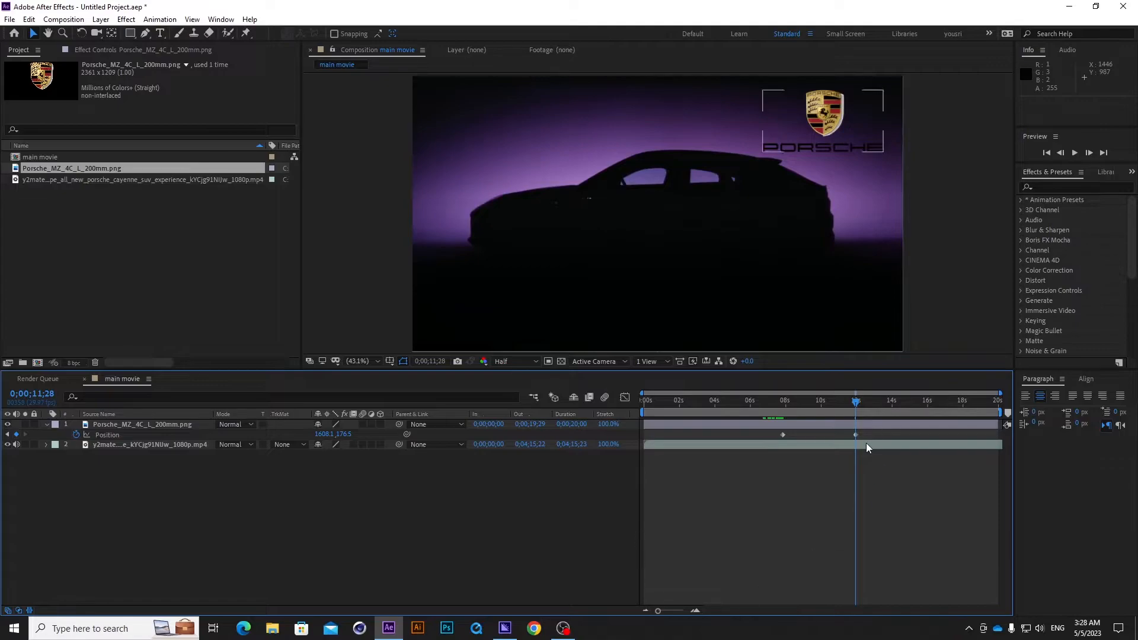
{"action": "left_click_drag", "start_coordinate": [856, 405], "coordinate": [768, 437]}
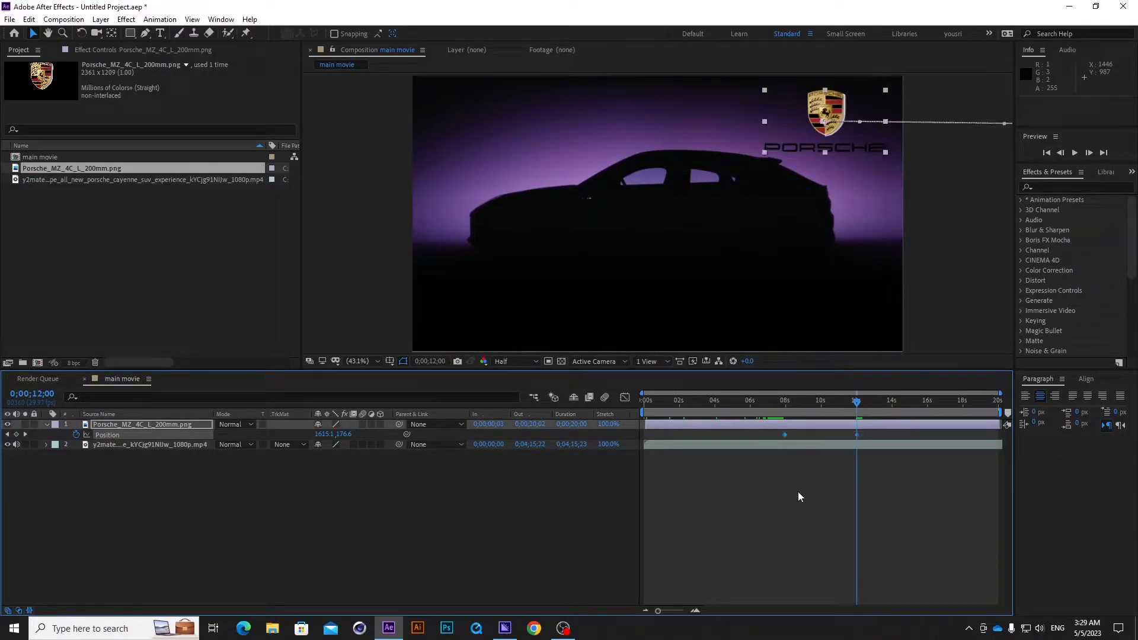
Apply Easy Ease to both Position keyframes of the logo layer and play back the slide-in from about 0;00;10;02.
{"action": "left_click", "coordinate": [765, 456]}
{"action": "left_click", "coordinate": [785, 435]}
{"action": "key", "text": "F9"}
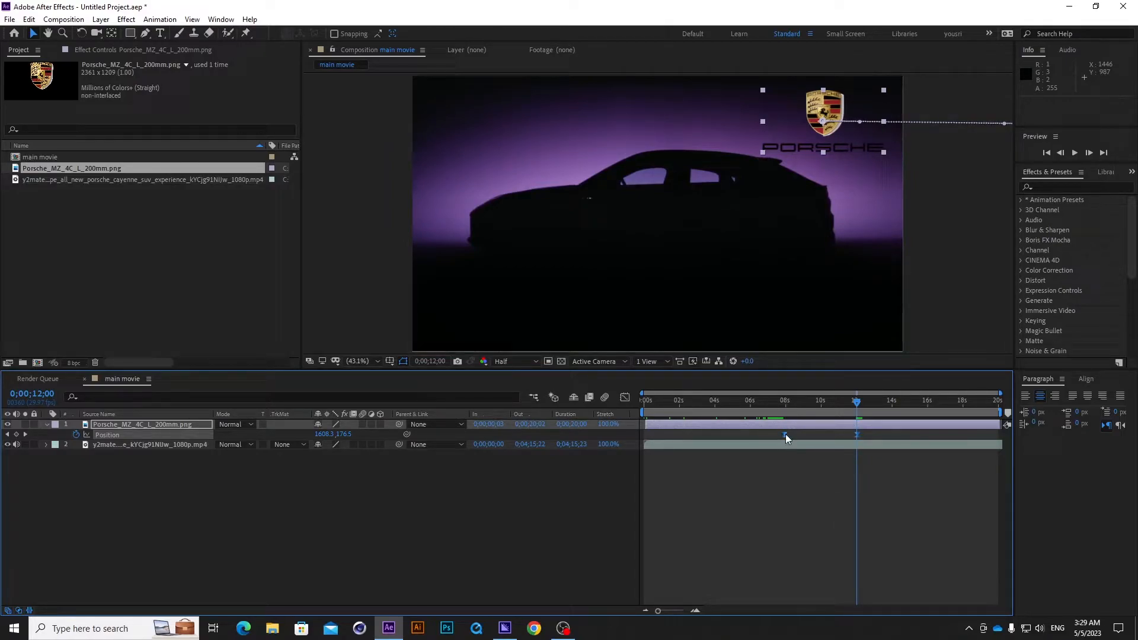
{"action": "left_click_drag", "start_coordinate": [855, 406], "coordinate": [820, 397]}
{"action": "key", "text": "space"}
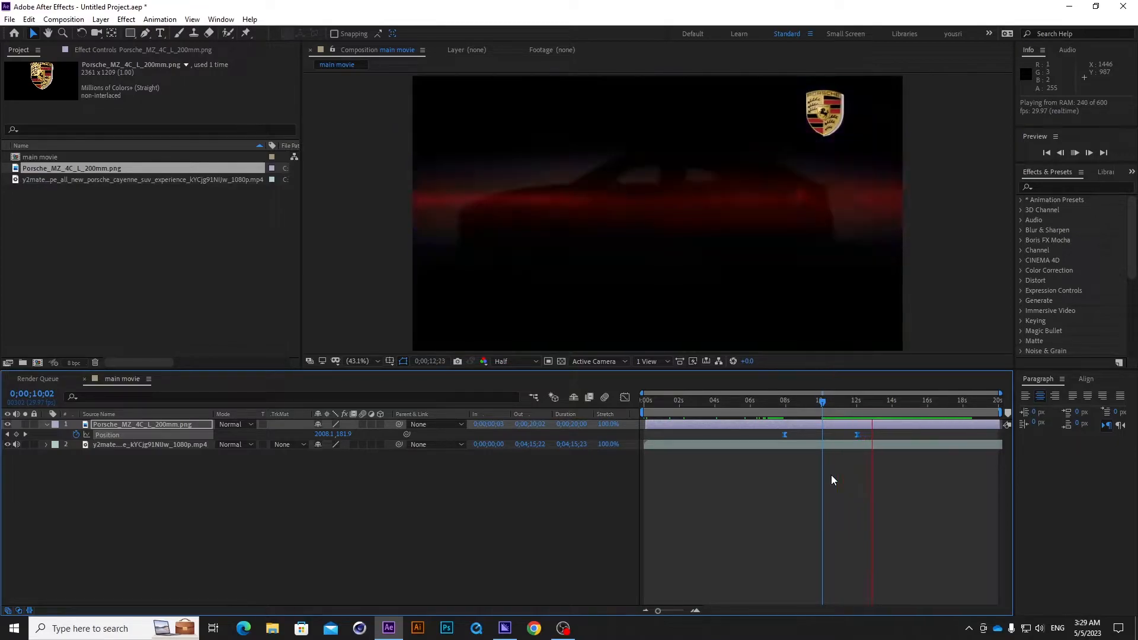
{"action": "key", "text": "space"}
{"action": "left_click", "coordinate": [586, 450]}
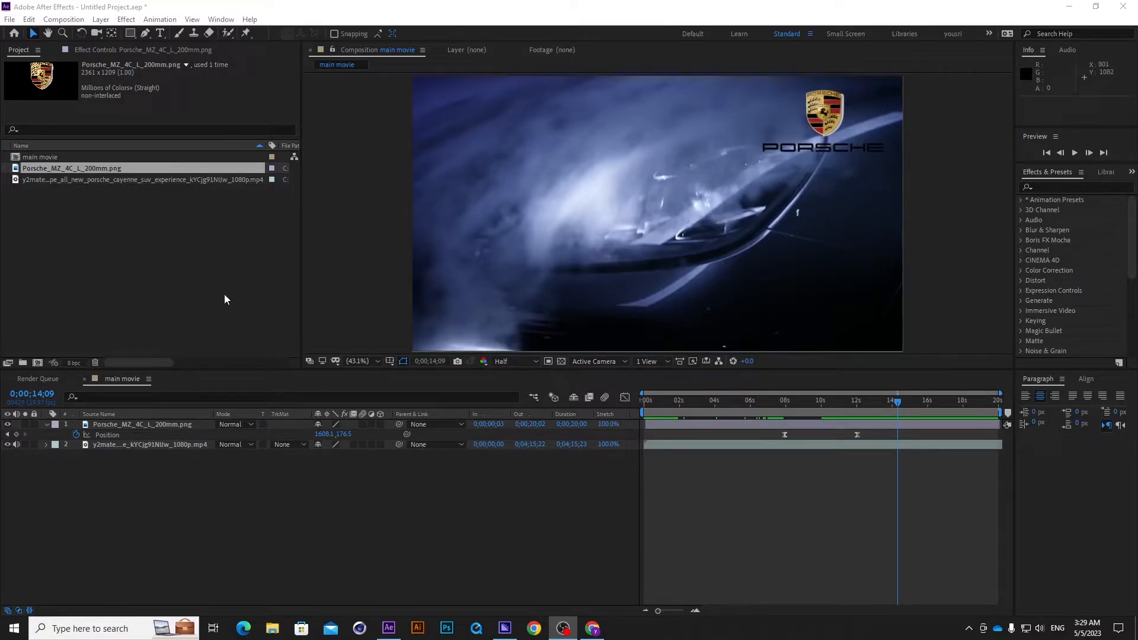
Activate the Type tool and set the text fill colour to white, FFFFFF.
{"action": "left_click", "coordinate": [160, 34]}
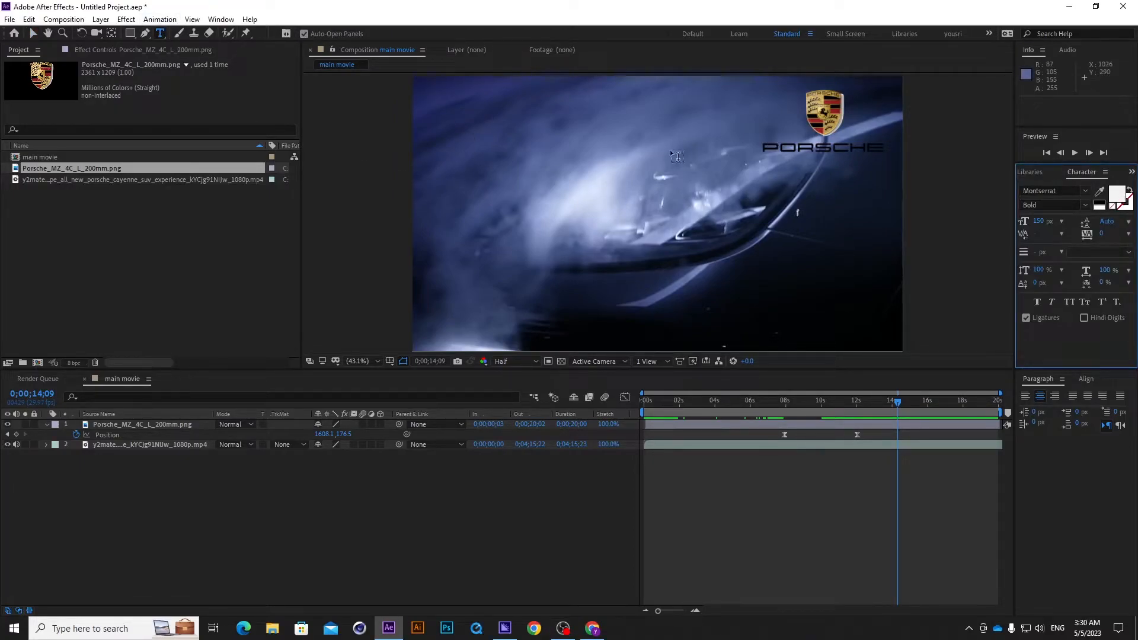
{"action": "left_click", "coordinate": [1121, 197]}
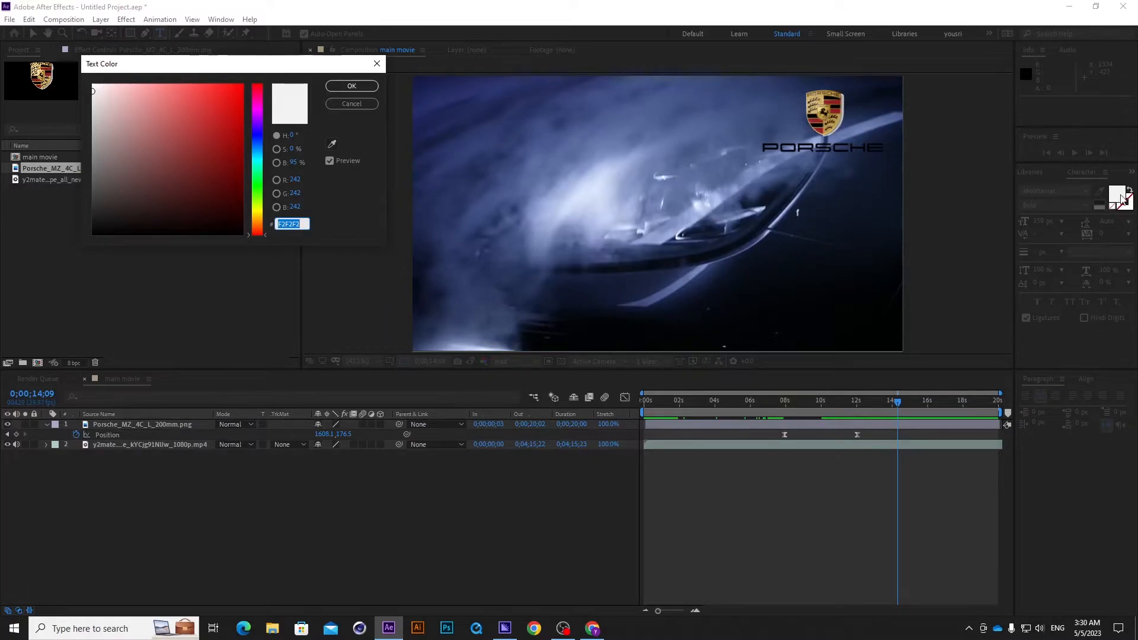
{"action": "left_click_drag", "start_coordinate": [122, 109], "coordinate": [61, 79]}
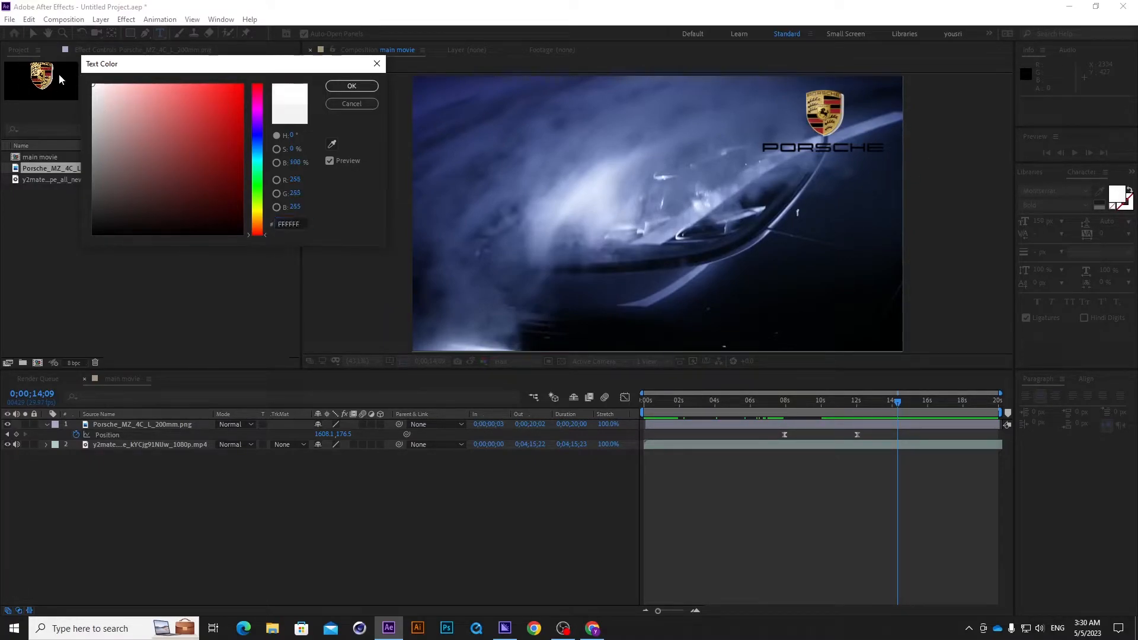
{"action": "left_click", "coordinate": [352, 85]}
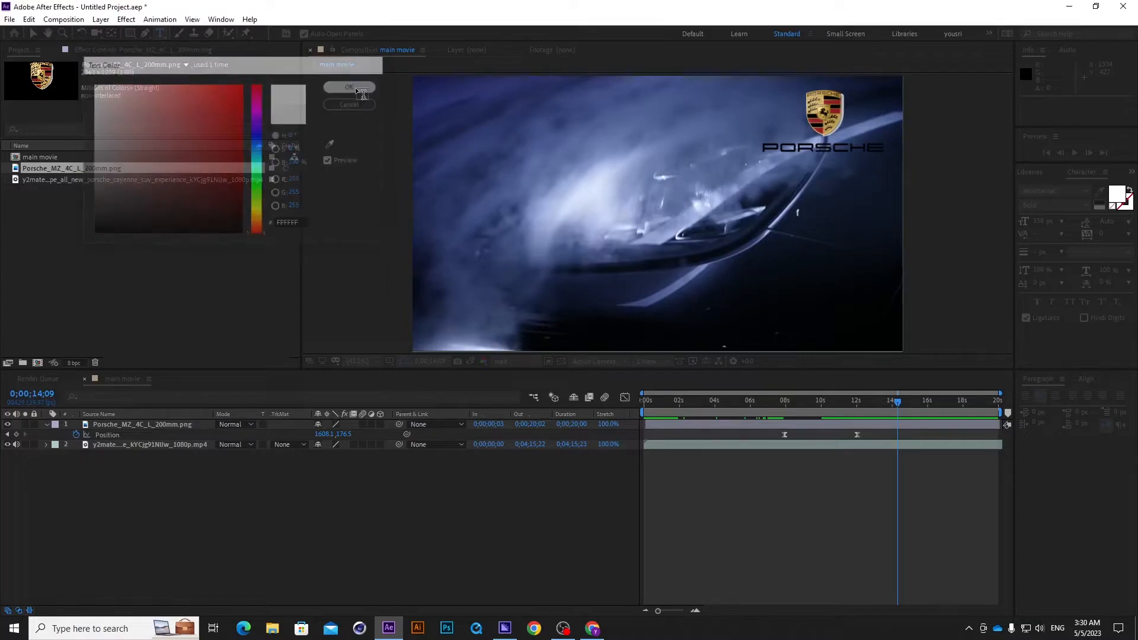
Create a text layer reading "There is No Substitute" near the upper-left of the frame.
{"action": "left_click", "coordinate": [472, 145]}
{"action": "type", "text": "There ios"}
{"action": "key", "text": "BackSpace"}
{"action": "key", "text": "BackSpace"}
{"action": "type", "text": "s"}
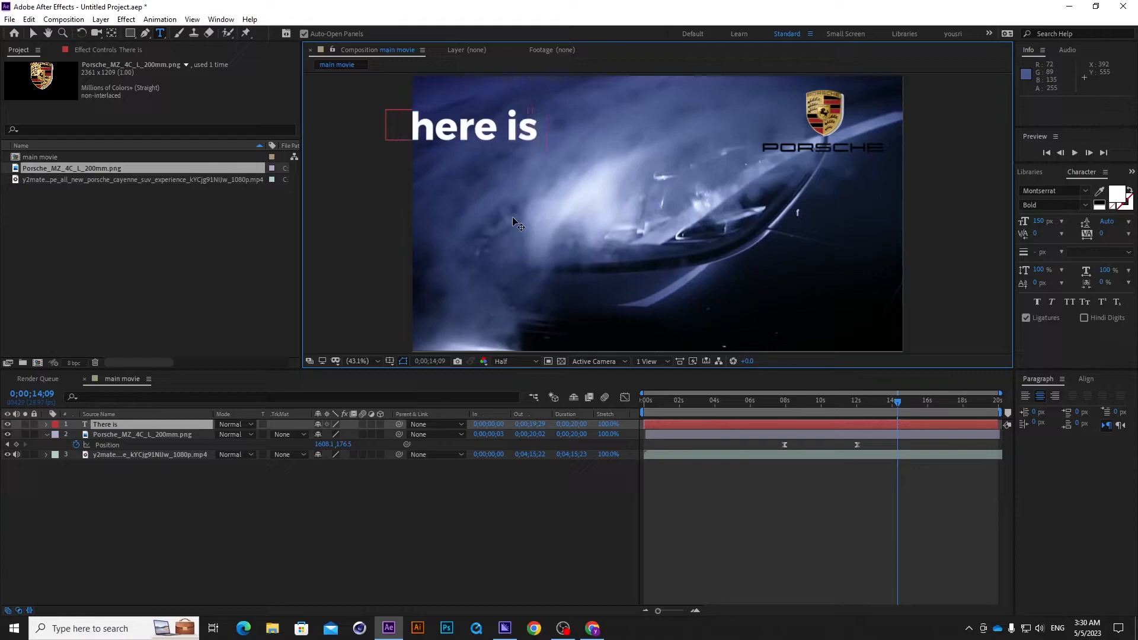
{"action": "type", "text": " N"}
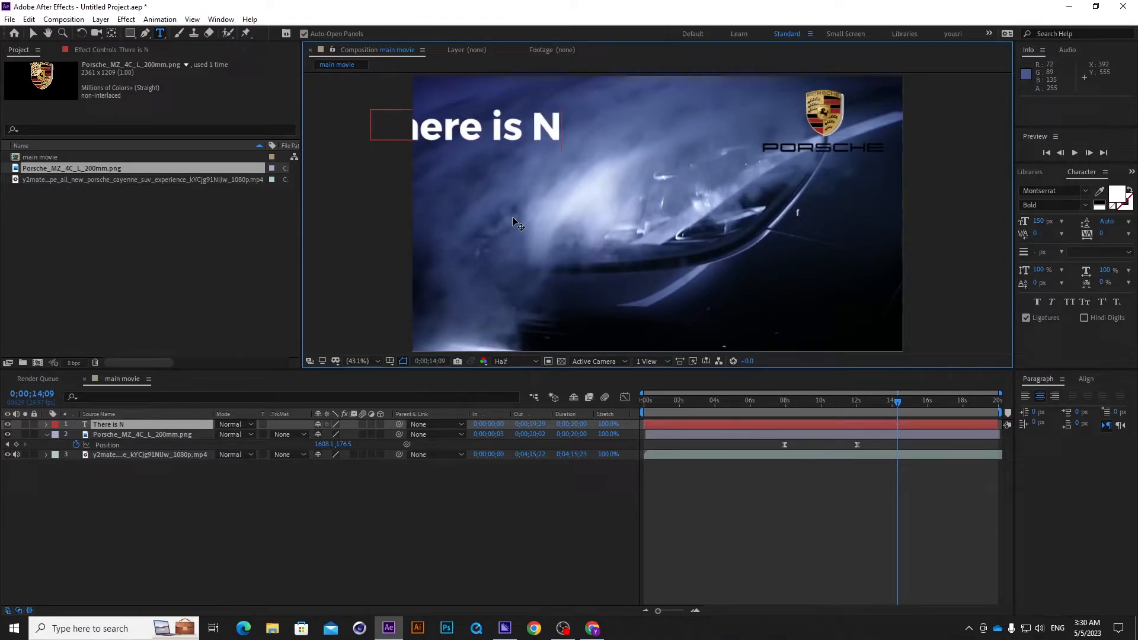
{"action": "type", "text": "o Substituter"}
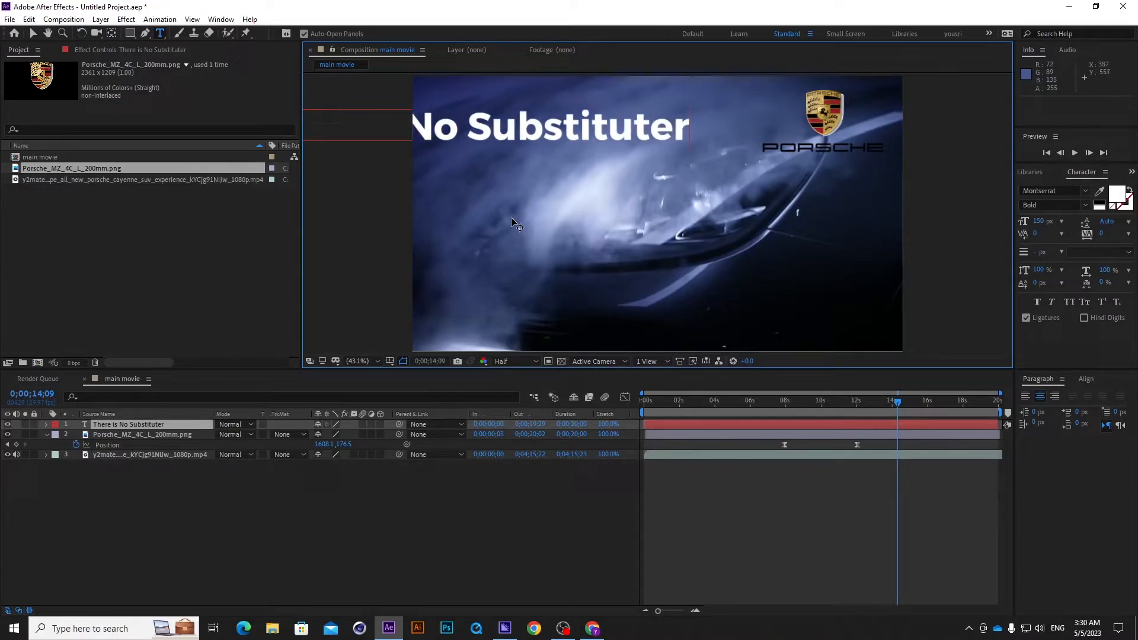
{"action": "key", "text": "BackSpace"}
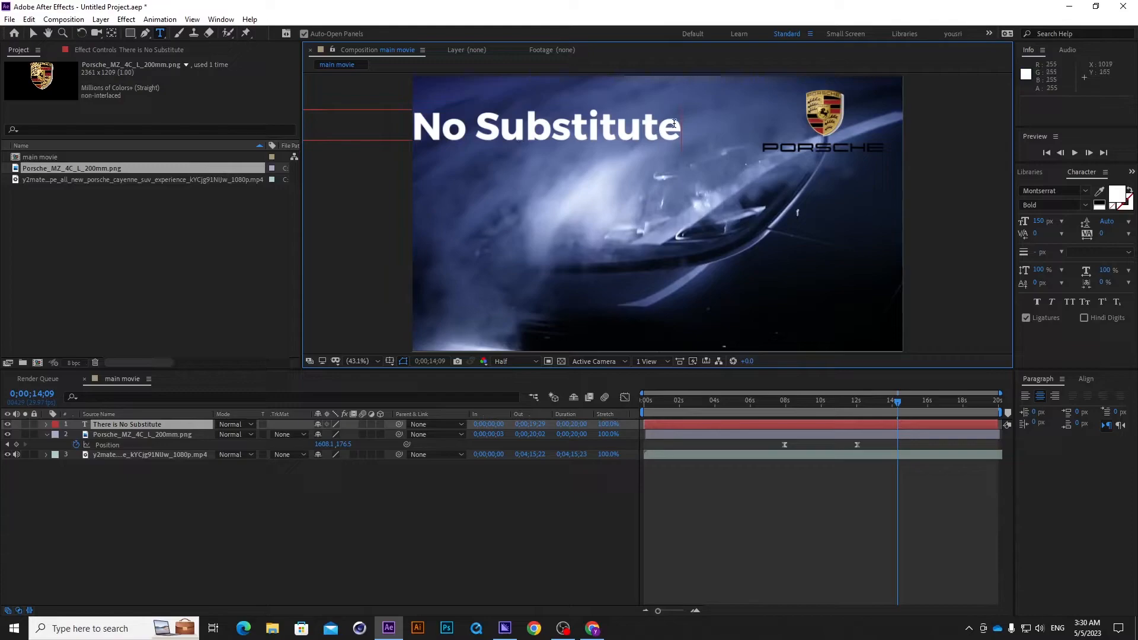
Reduce the title's font size to 103 px and move it fully inside the frame, at about 629, 290.
{"action": "key", "text": "shift+Left"}
{"action": "key", "text": "shift+Left"}
{"action": "key", "text": "shift+Left"}
{"action": "key", "text": "shift+Left"}
{"action": "key", "text": "shift+Left"}
{"action": "key", "text": "shift+Left"}
{"action": "key", "text": "shift+Left"}
{"action": "key", "text": "shift+Left"}
{"action": "key", "text": "shift+Left"}
{"action": "key", "text": "shift+Left"}
{"action": "key", "text": "shift+Left"}
{"action": "key", "text": "shift+Left"}
{"action": "key", "text": "shift+Left"}
{"action": "key", "text": "shift+Left"}
{"action": "key", "text": "shift+Left"}
{"action": "key", "text": "shift+Left"}
{"action": "key", "text": "shift+Left"}
{"action": "key", "text": "shift+Left"}
{"action": "key", "text": "shift+Left"}
{"action": "key", "text": "shift+Left"}
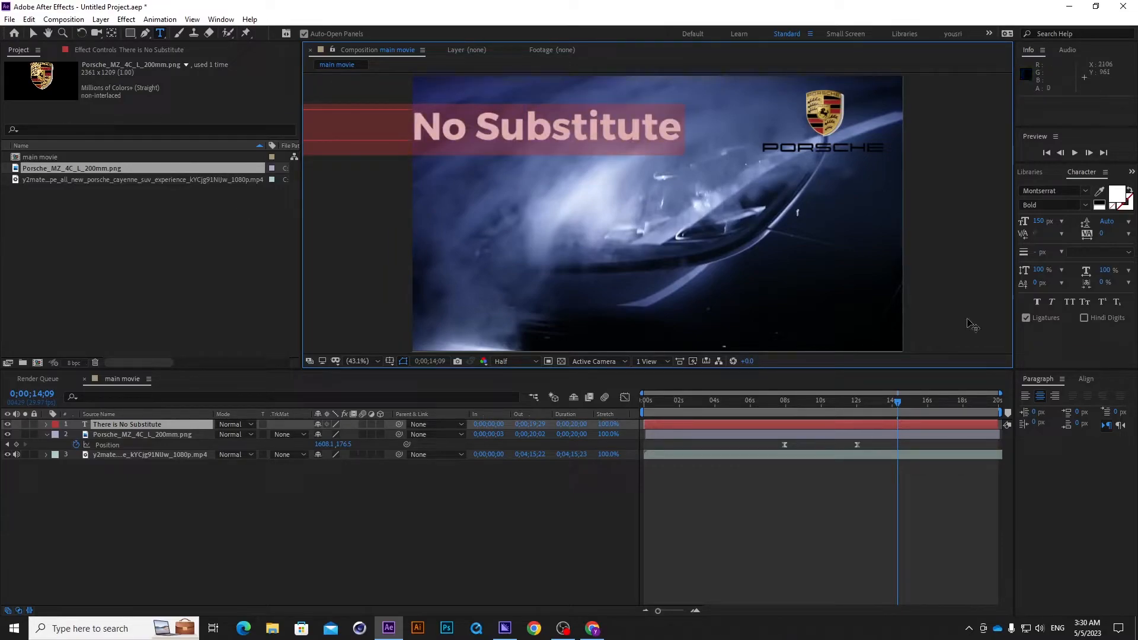
{"action": "left_click_drag", "start_coordinate": [1041, 227], "coordinate": [1009, 222]}
{"action": "left_click", "coordinate": [33, 33]}
{"action": "left_click_drag", "start_coordinate": [479, 140], "coordinate": [619, 153]}
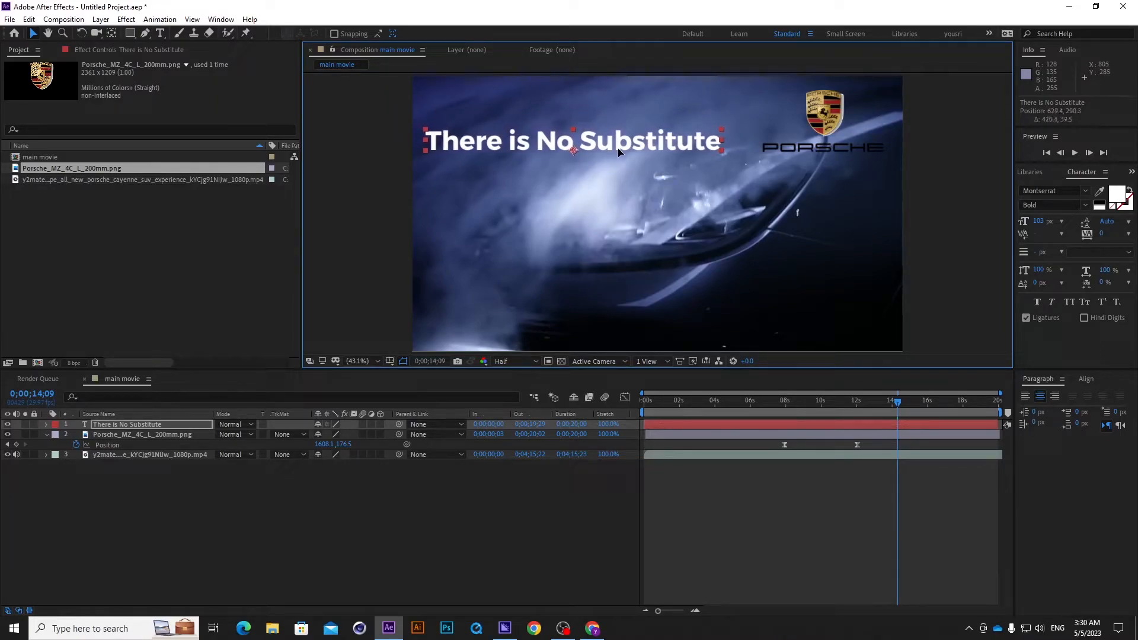
Show the rulers, add a horizontal guide at about 295 and align the title to it at about 637, 295.
{"action": "left_click", "coordinate": [222, 19]}
{"action": "mouse_move", "coordinate": [193, 19]}
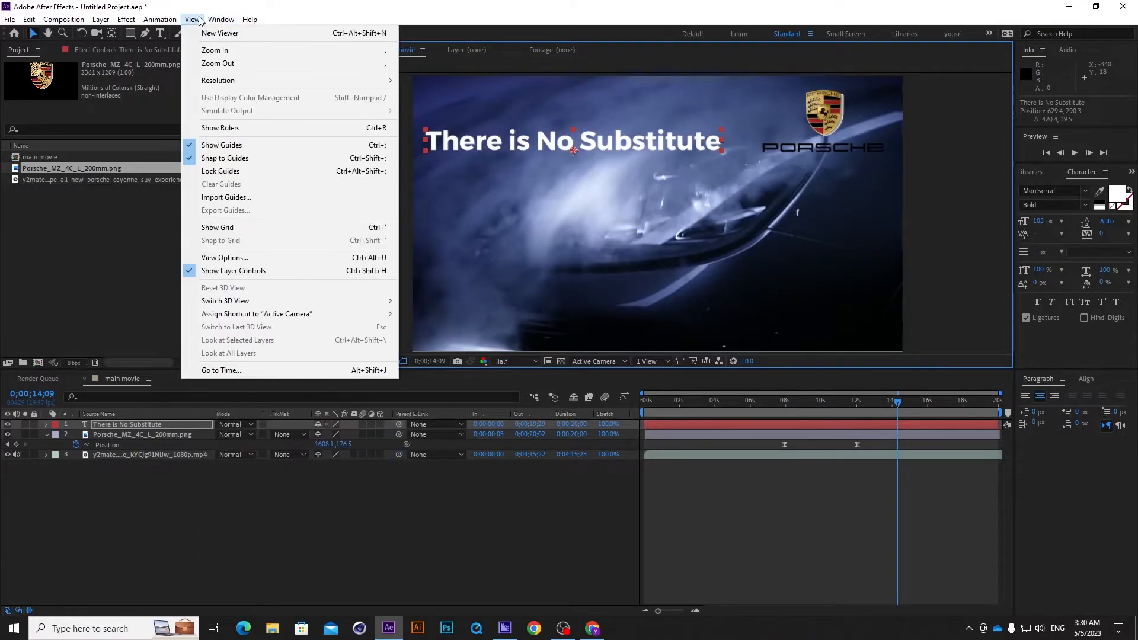
{"action": "left_click", "coordinate": [243, 128]}
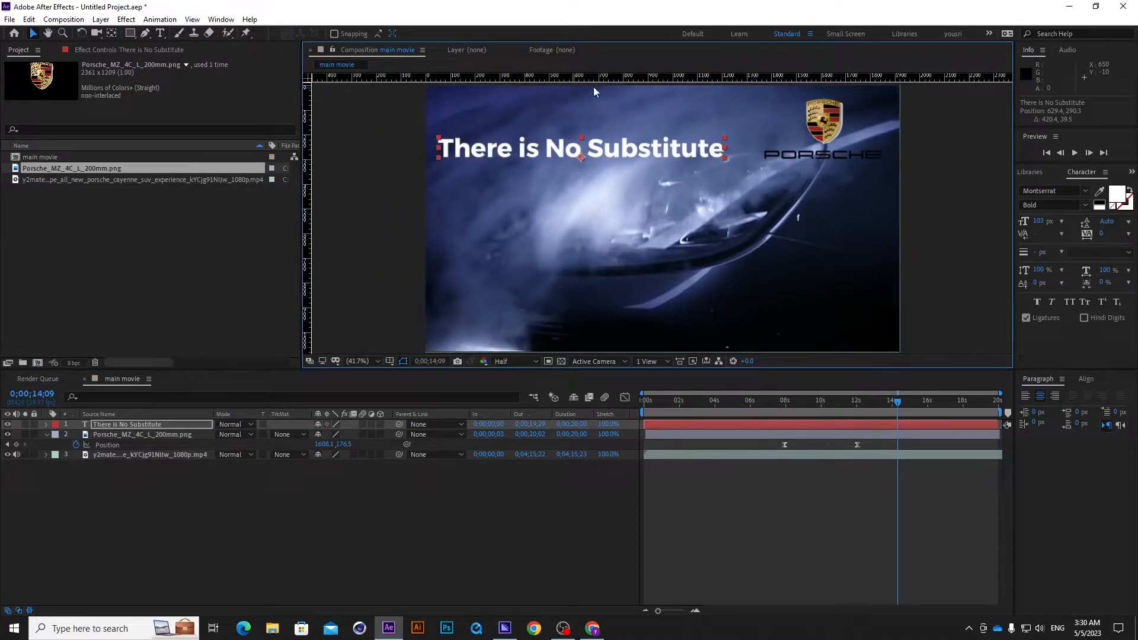
{"action": "left_click_drag", "start_coordinate": [610, 77], "coordinate": [614, 158]}
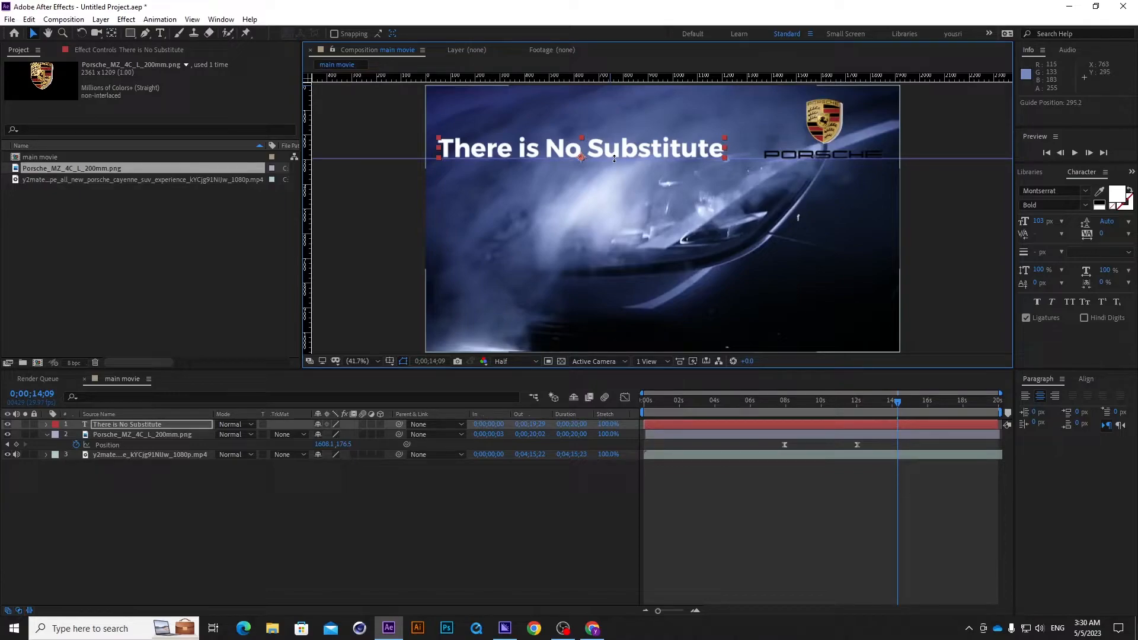
{"action": "left_click_drag", "start_coordinate": [626, 153], "coordinate": [626, 157]}
Reduce the title's font size to 85 px.
{"action": "left_click", "coordinate": [1044, 225]}
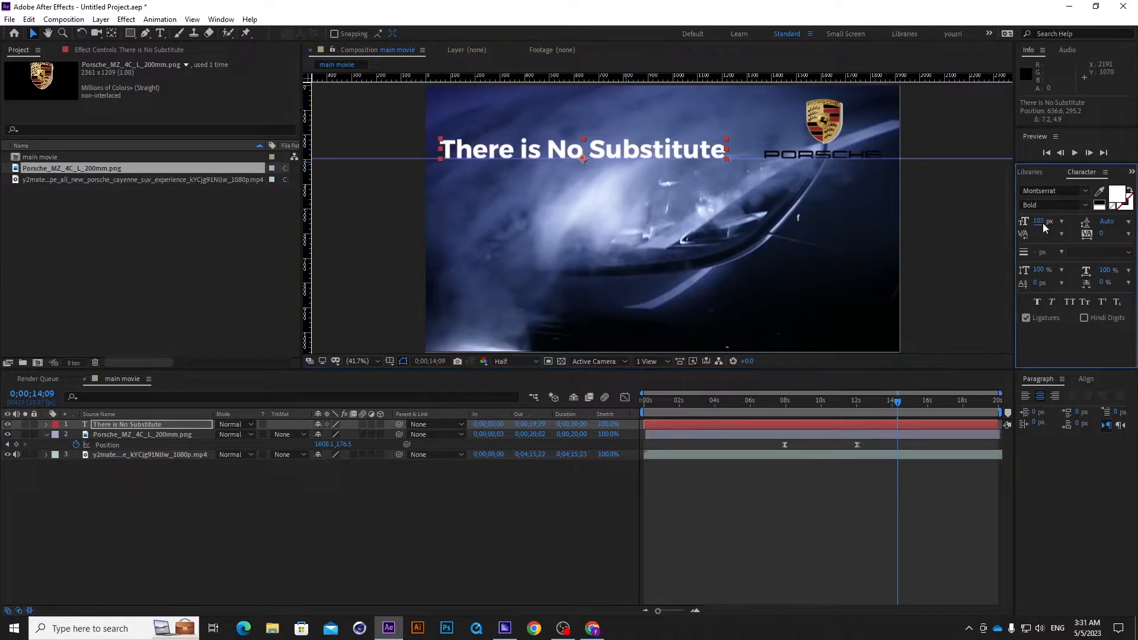
{"action": "left_click_drag", "start_coordinate": [1042, 222], "coordinate": [1028, 222]}
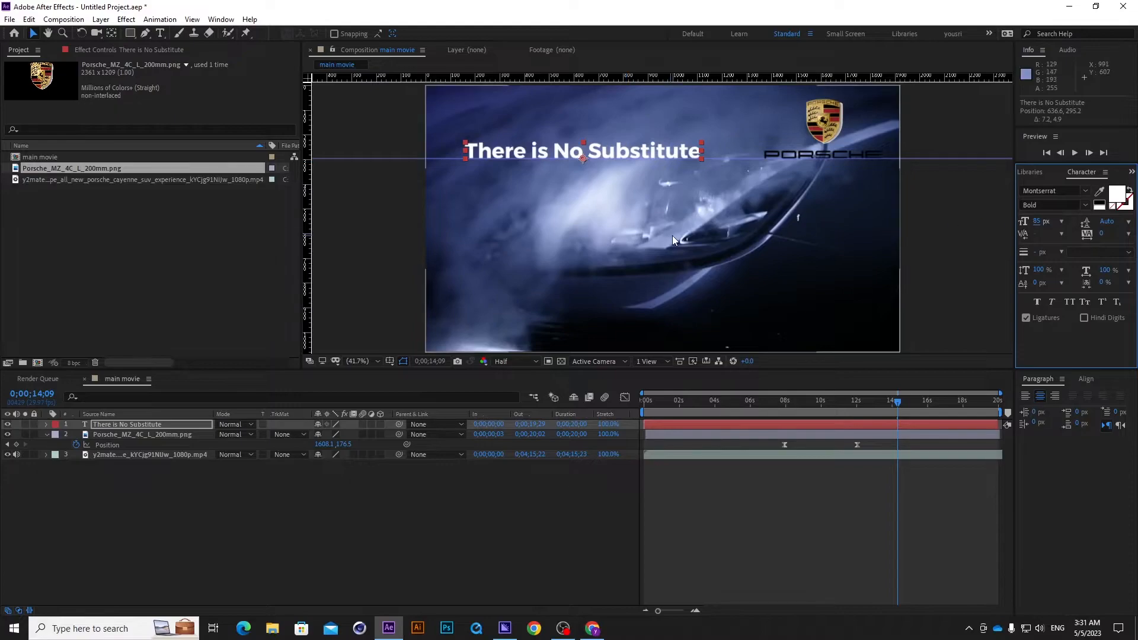
{"action": "key", "text": "comma"}
{"action": "key", "text": "comma"}
{"action": "left_click", "coordinate": [552, 494]}
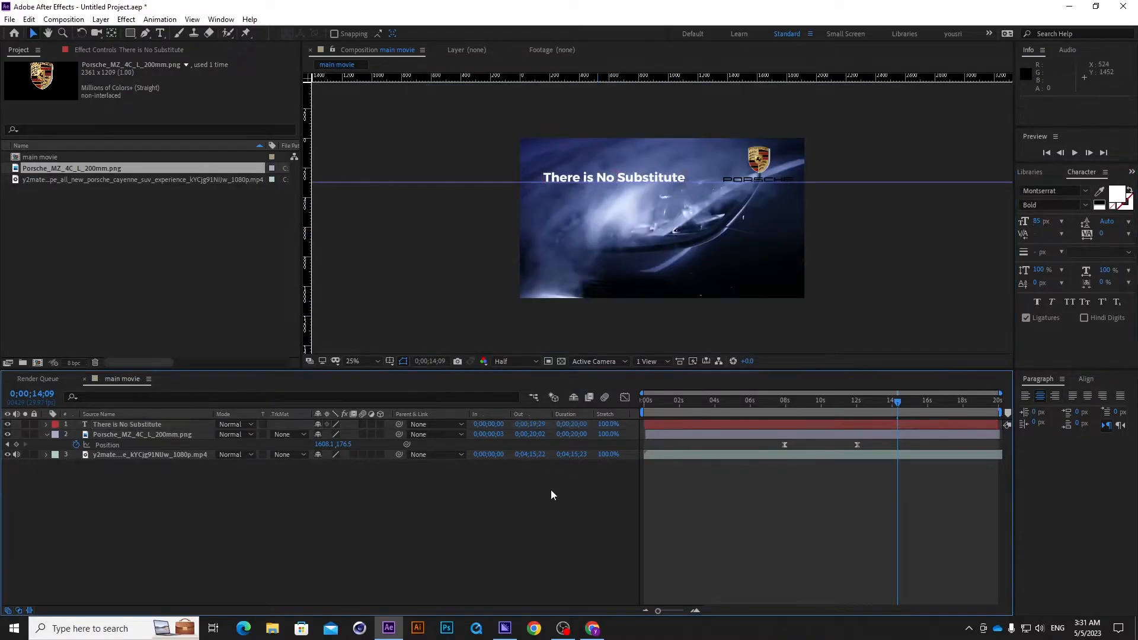
Shift the title layer in time so that it starts at 0;00;11;29.
{"action": "left_click", "coordinate": [700, 424]}
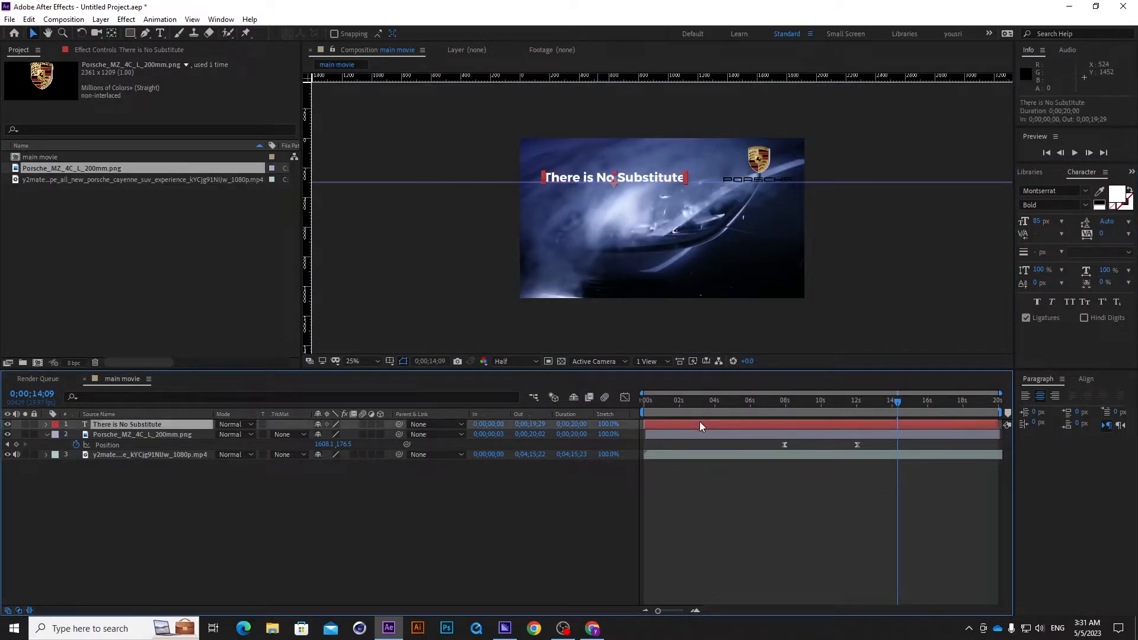
{"action": "left_click_drag", "start_coordinate": [916, 403], "coordinate": [606, 393]}
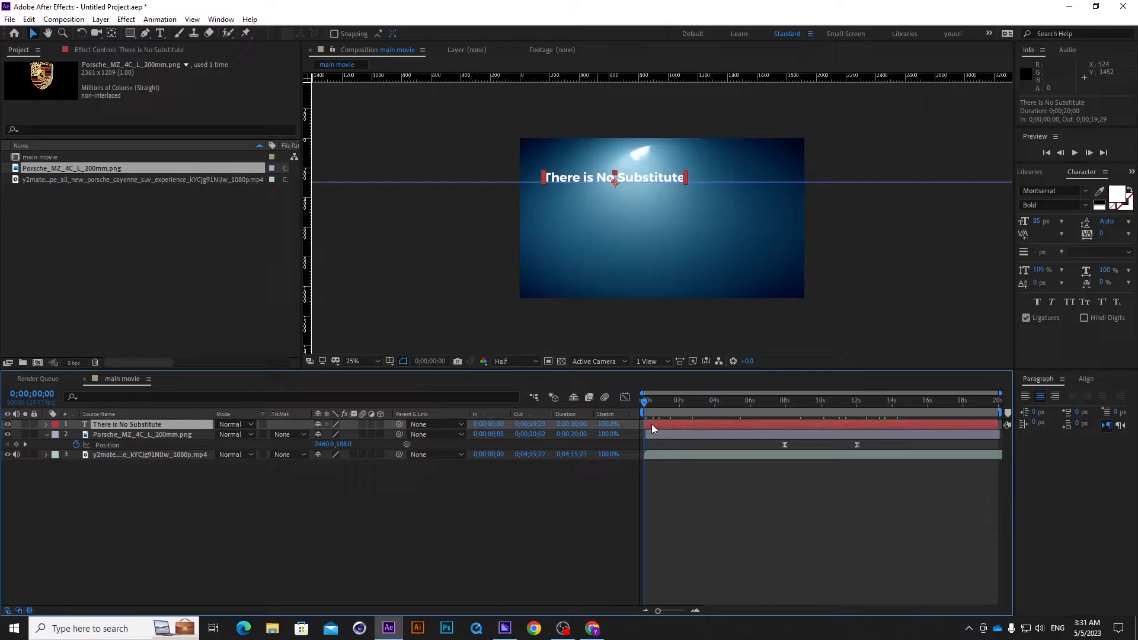
{"action": "left_click_drag", "start_coordinate": [652, 425], "coordinate": [864, 422]}
{"action": "left_click", "coordinate": [771, 402]}
{"action": "left_click_drag", "start_coordinate": [771, 404], "coordinate": [856, 408]}
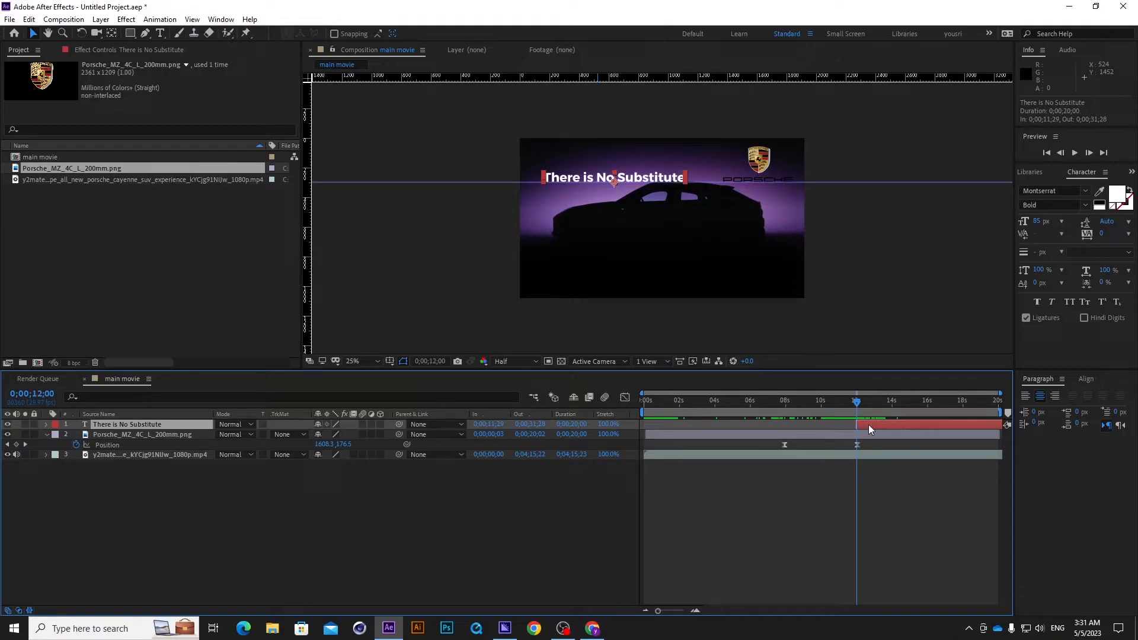
Set a Position keyframe on the title layer at 0;00;15;29.
{"action": "key", "text": "p"}
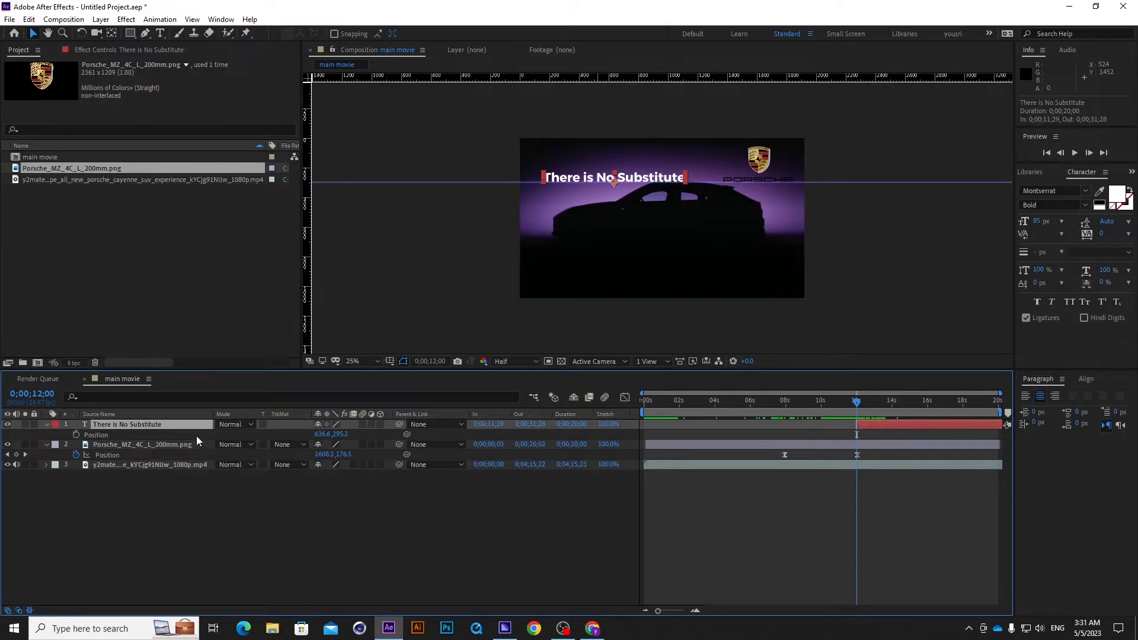
{"action": "left_click", "coordinate": [926, 402]}
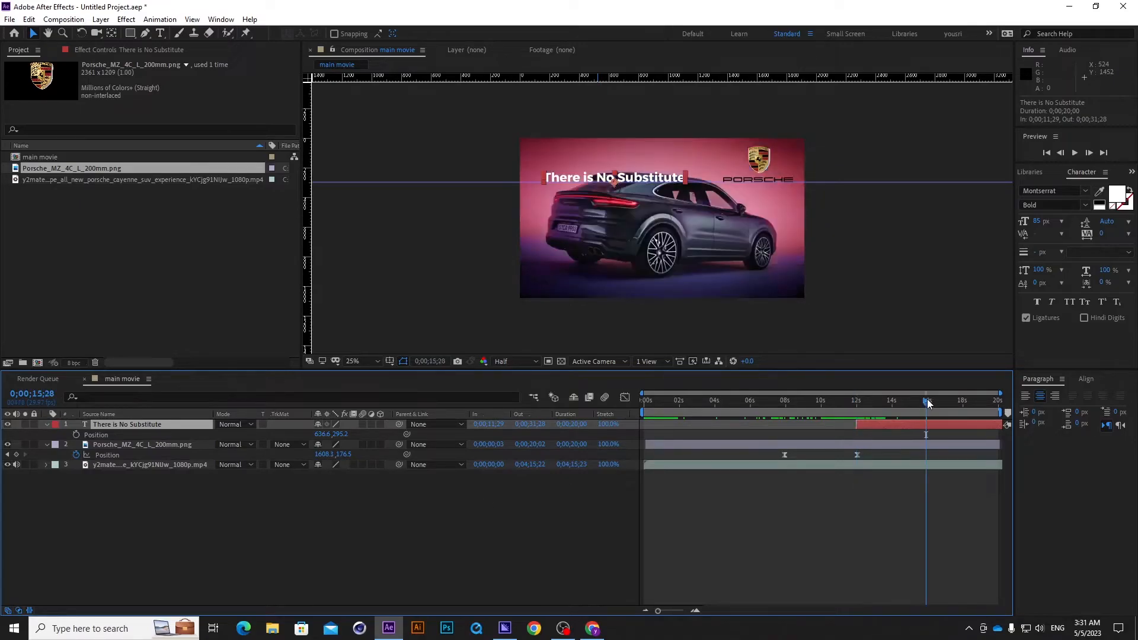
{"action": "left_click_drag", "start_coordinate": [929, 401], "coordinate": [929, 401]}
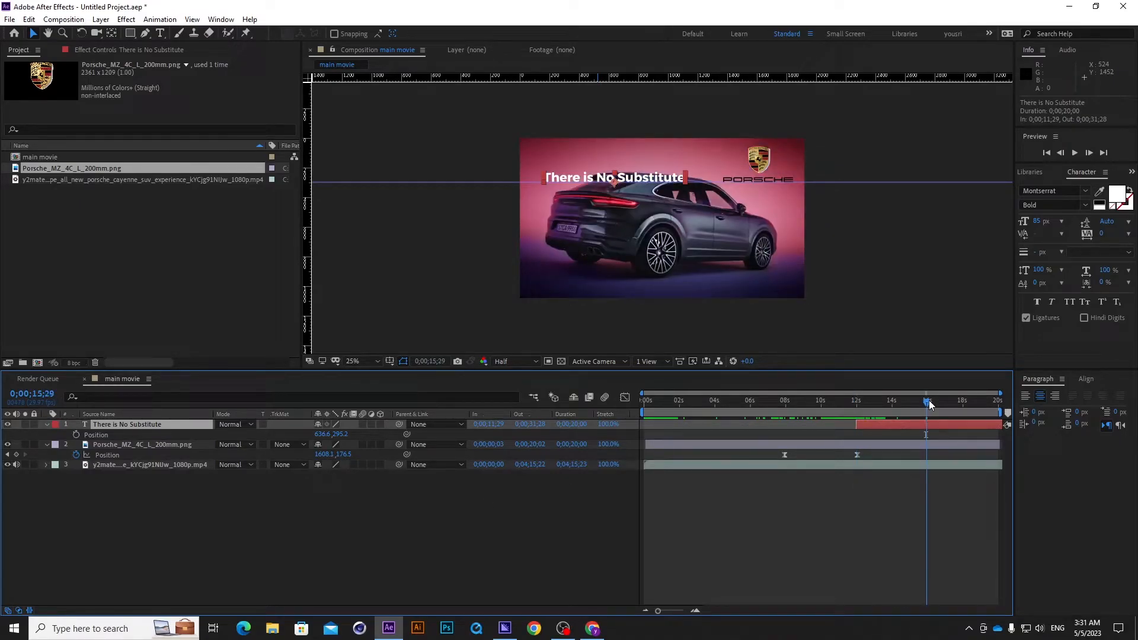
{"action": "left_click", "coordinate": [76, 435]}
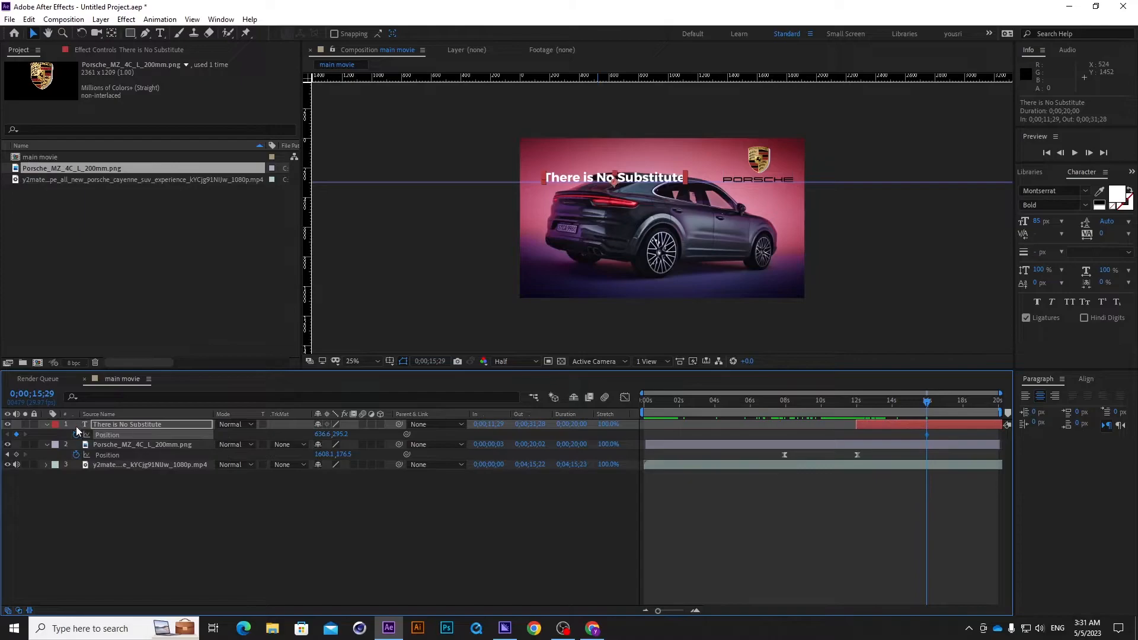
At 0;00;12;03, keyframe the title outside the frame's left edge at about -611, 295, and scrub through the slide-in.
{"action": "left_click_drag", "start_coordinate": [928, 401], "coordinate": [859, 403]}
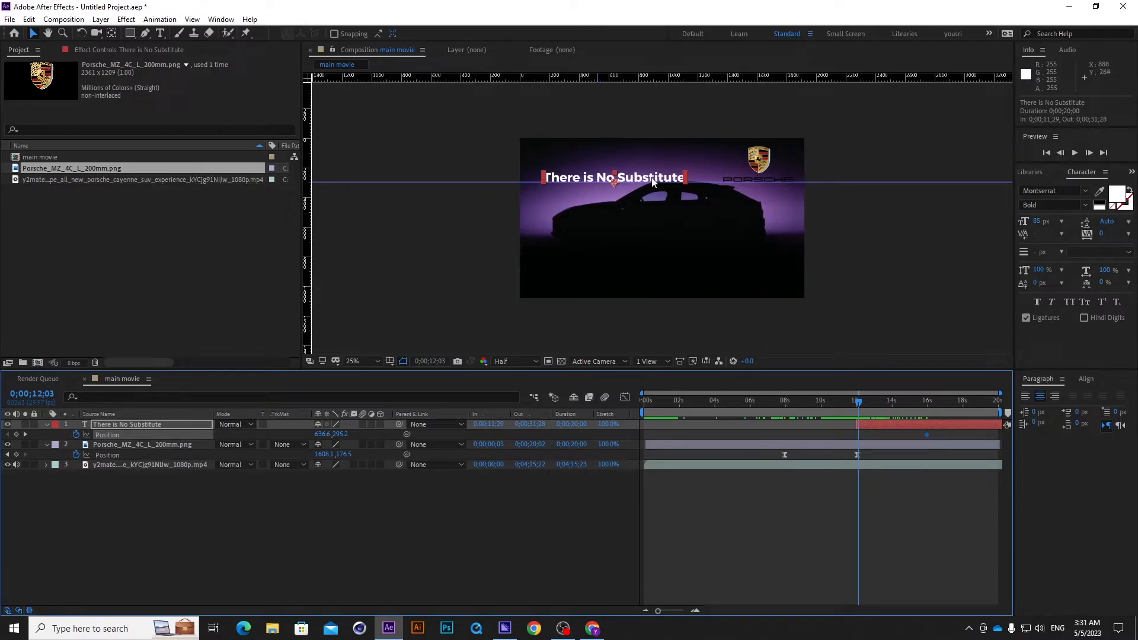
{"action": "left_click_drag", "start_coordinate": [652, 181], "coordinate": [469, 182]}
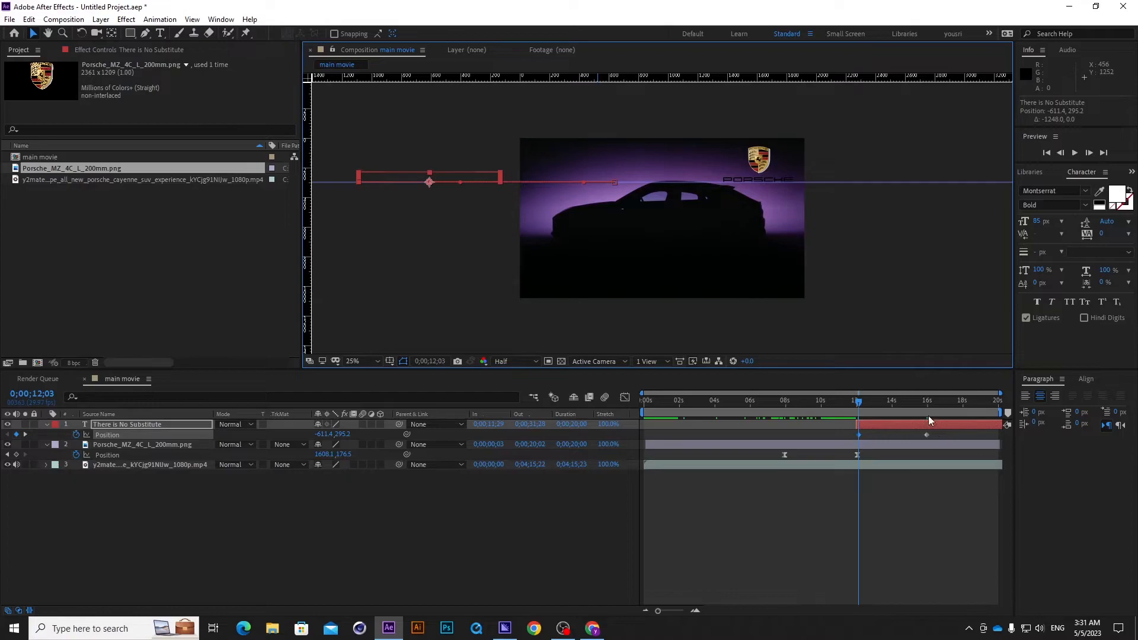
{"action": "left_click_drag", "start_coordinate": [852, 403], "coordinate": [941, 423]}
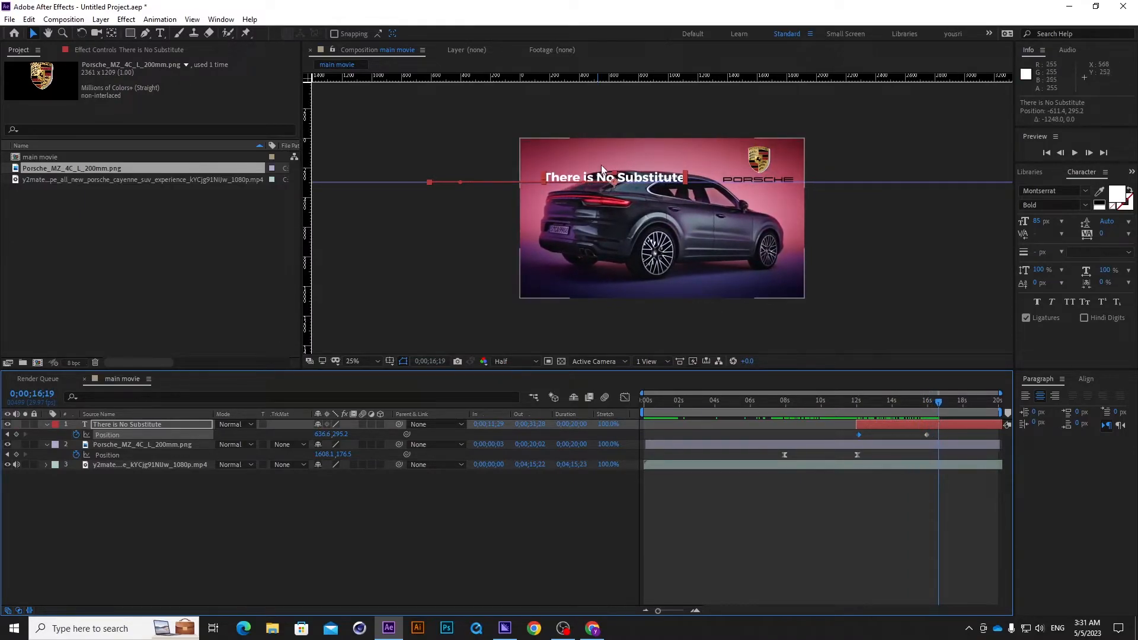
Try raising the title at 0;00;16;19 to about 617, 155, and undo that move.
{"action": "left_click", "coordinate": [646, 182]}
{"action": "left_click_drag", "start_coordinate": [645, 181], "coordinate": [643, 160]}
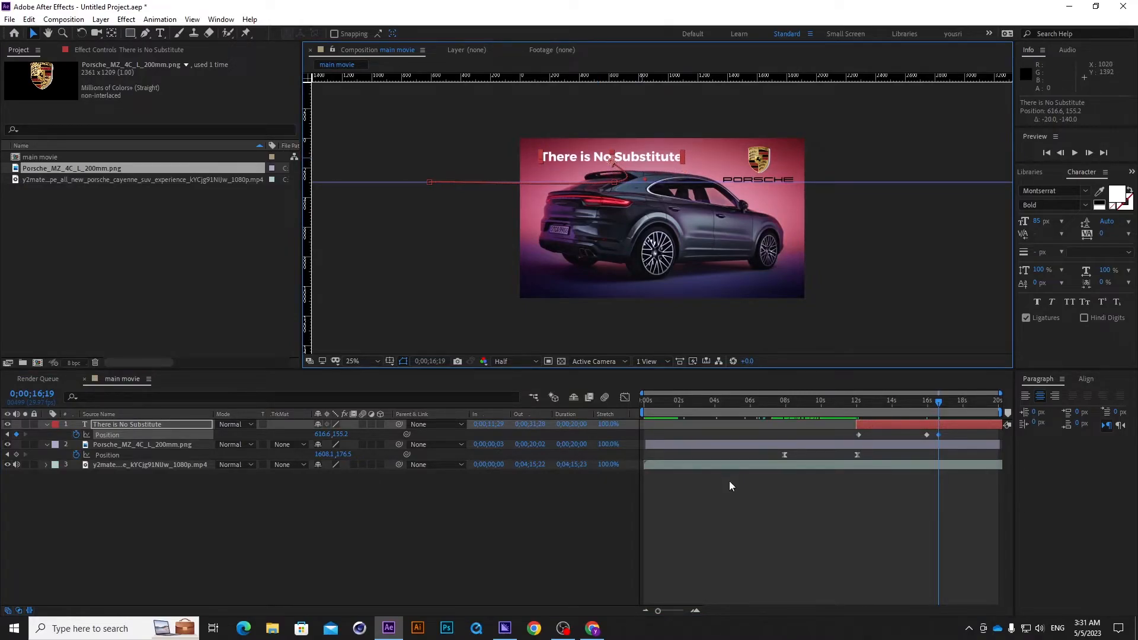
{"action": "key", "text": "ctrl+z"}
Raise the title at its 0;00;15;29 Position keyframe to about 641, 183.
{"action": "left_click", "coordinate": [7, 435]}
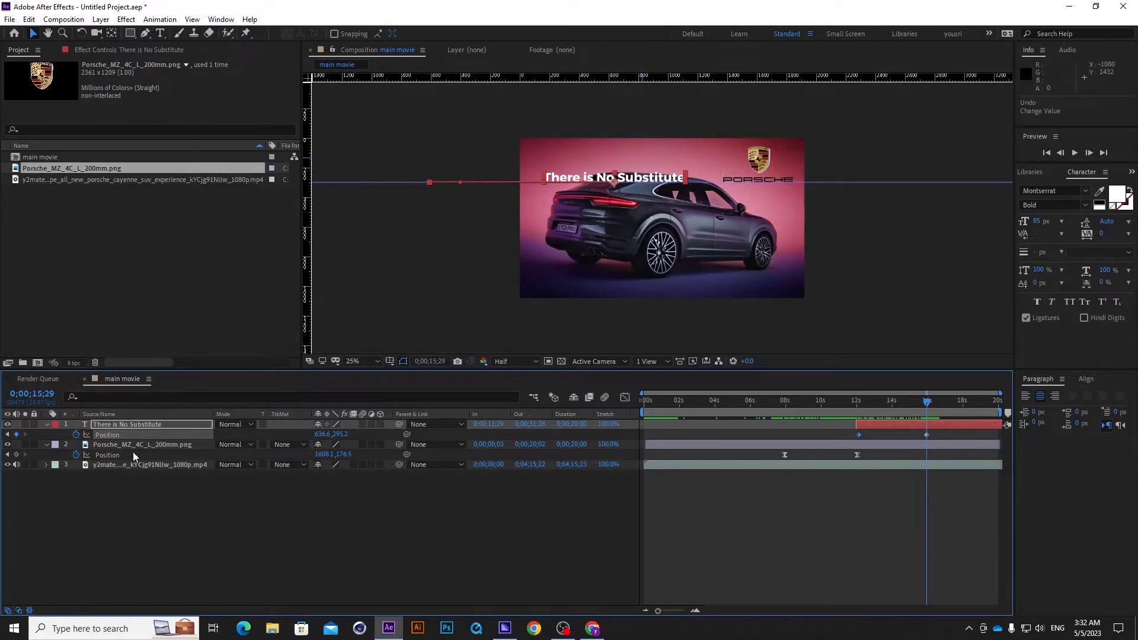
{"action": "left_click", "coordinate": [8, 435]}
{"action": "left_click", "coordinate": [24, 433]}
{"action": "left_click_drag", "start_coordinate": [650, 181], "coordinate": [650, 164]}
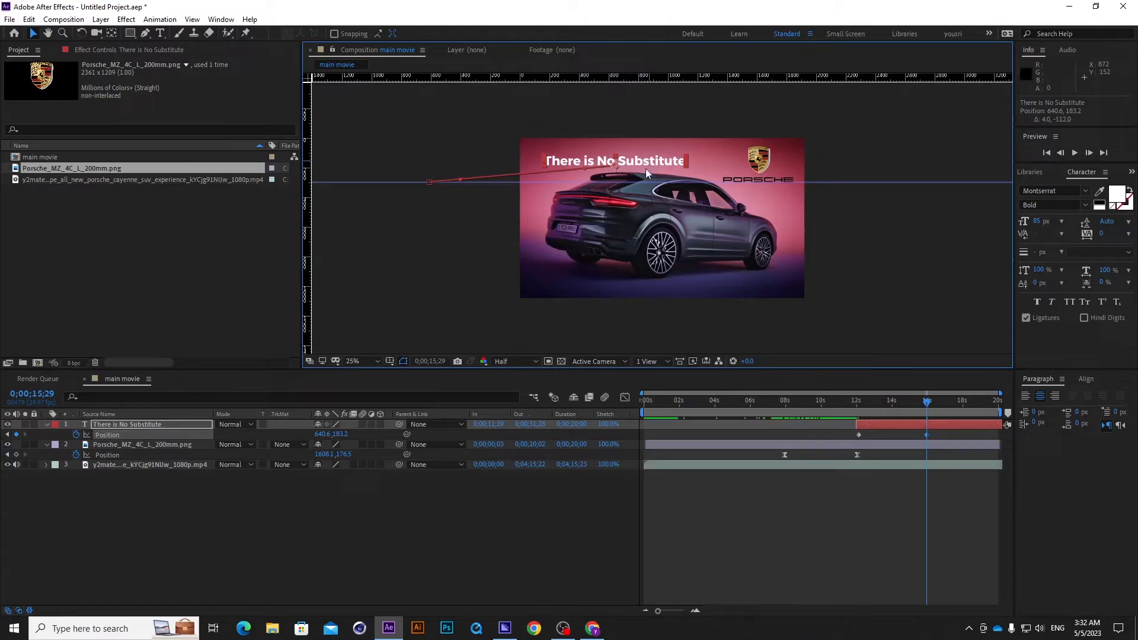
Apply Easy Ease to both Position keyframes of the title layer and scrub through its slide-in.
{"action": "left_click_drag", "start_coordinate": [930, 403], "coordinate": [836, 442]}
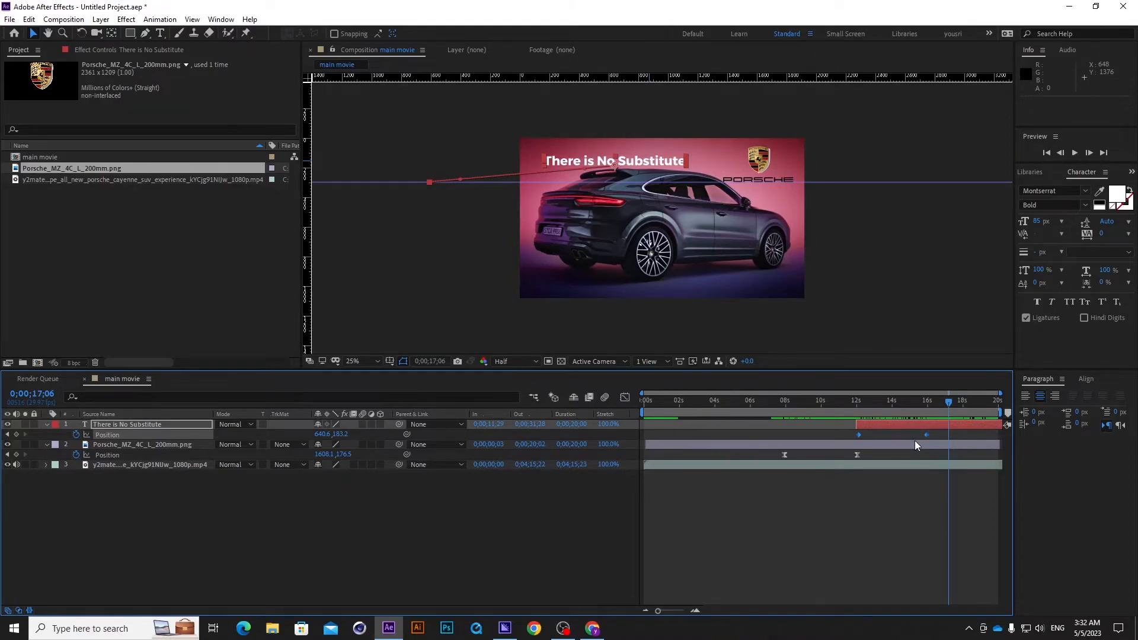
{"action": "key", "text": "F9"}
{"action": "left_click", "coordinate": [894, 401]}
{"action": "left_click_drag", "start_coordinate": [877, 406], "coordinate": [947, 410]}
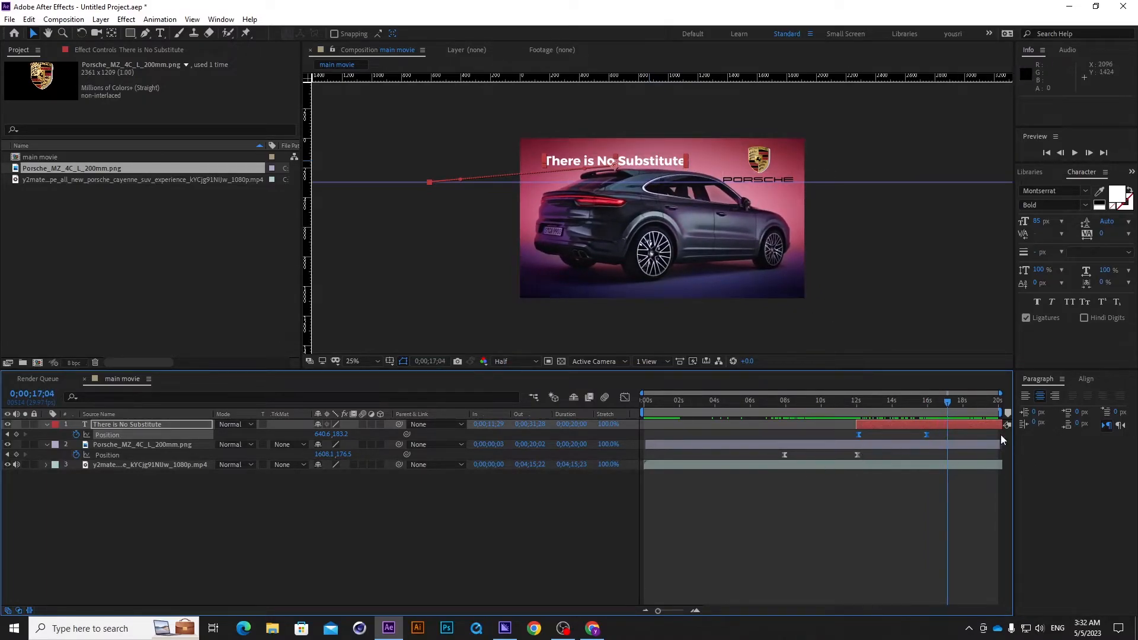
{"action": "mouse_move", "coordinate": [946, 403]}
{"action": "left_mouse_down"}
{"action": "mouse_move", "coordinate": [831, 400]}
{"action": "mouse_move", "coordinate": [927, 412]}
{"action": "mouse_move", "coordinate": [904, 406]}
{"action": "mouse_move", "coordinate": [969, 403]}
{"action": "mouse_move", "coordinate": [957, 405]}
{"action": "left_mouse_up"}
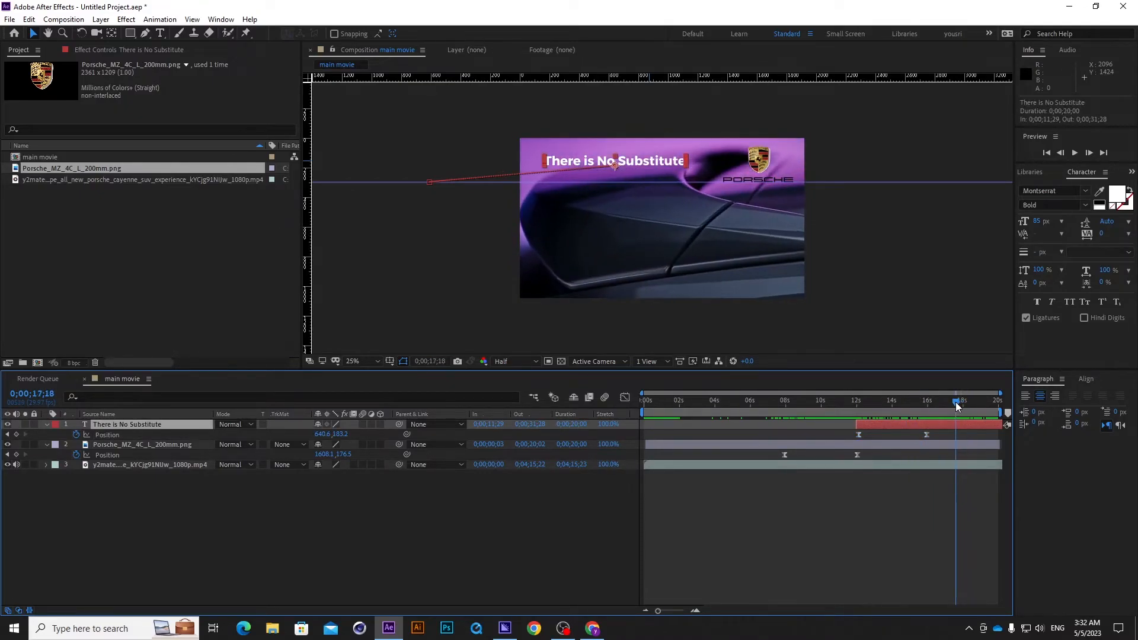
Apply a Drop Shadow effect to the "There is No Substitute" title with direction 154°, distance 35 and softness 22.
{"action": "left_click", "coordinate": [504, 509]}
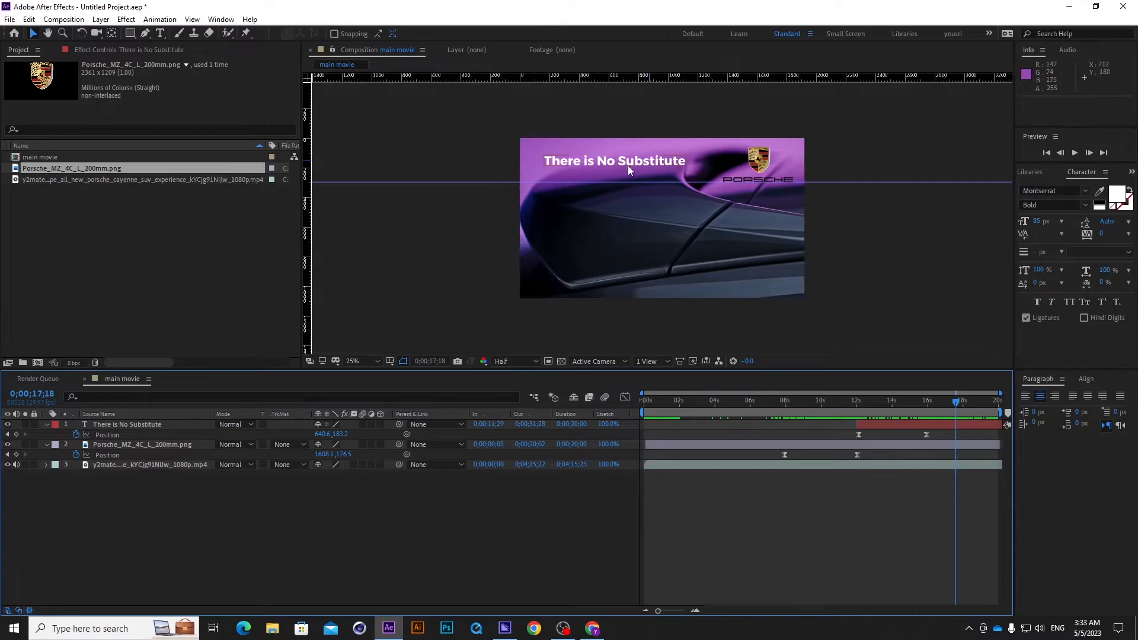
{"action": "left_click", "coordinate": [218, 21]}
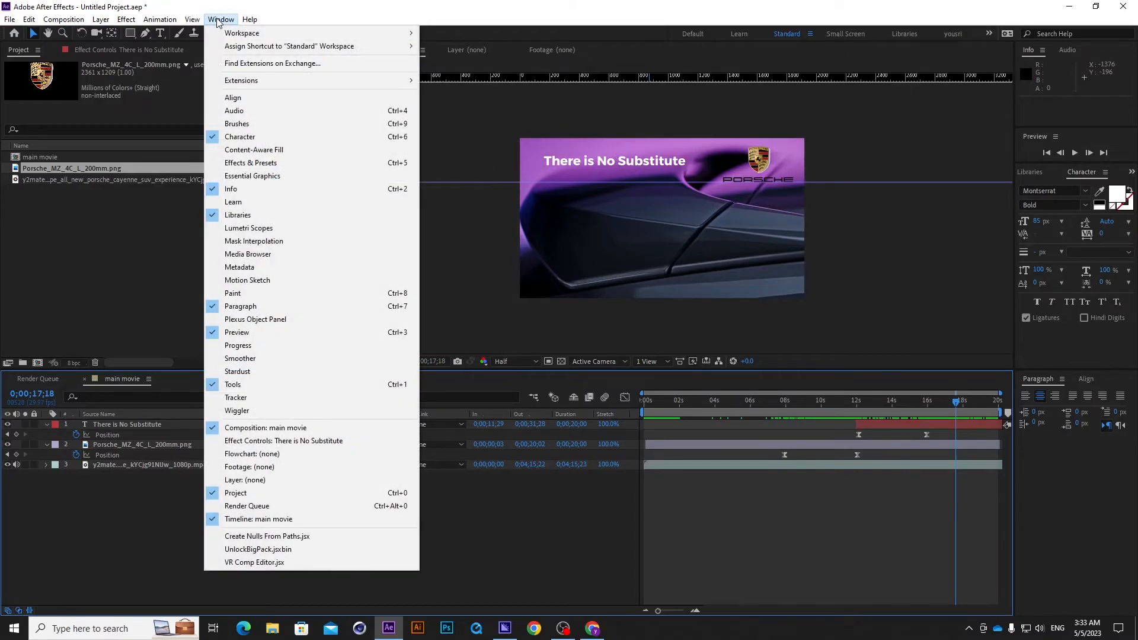
{"action": "left_click", "coordinate": [280, 171]}
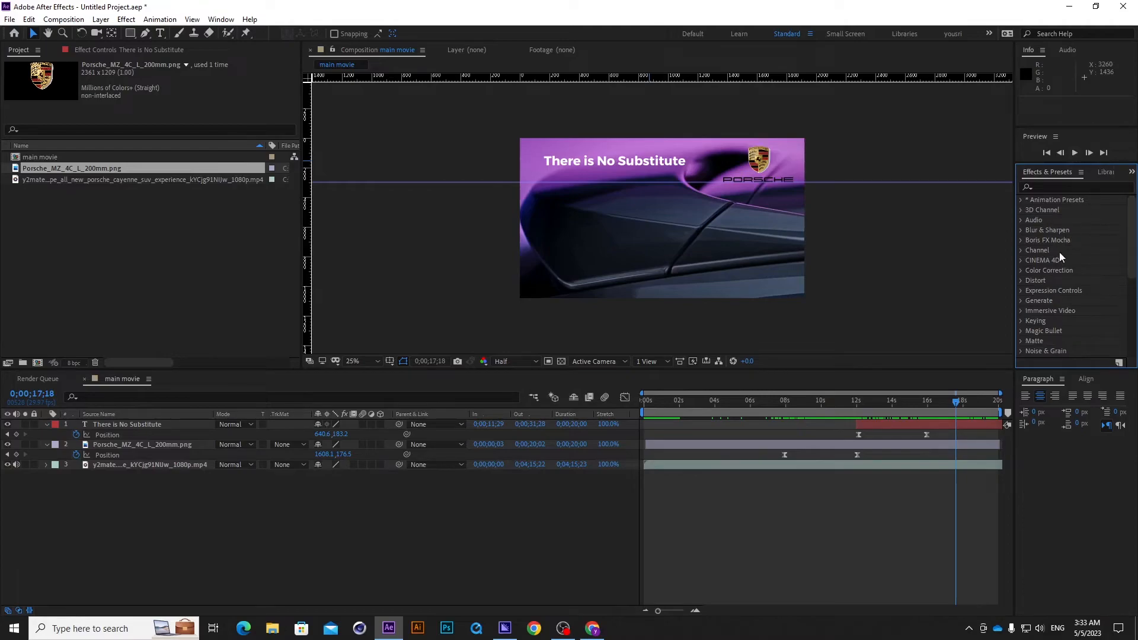
{"action": "left_click", "coordinate": [1056, 186]}
{"action": "type", "text": "drop sha"}
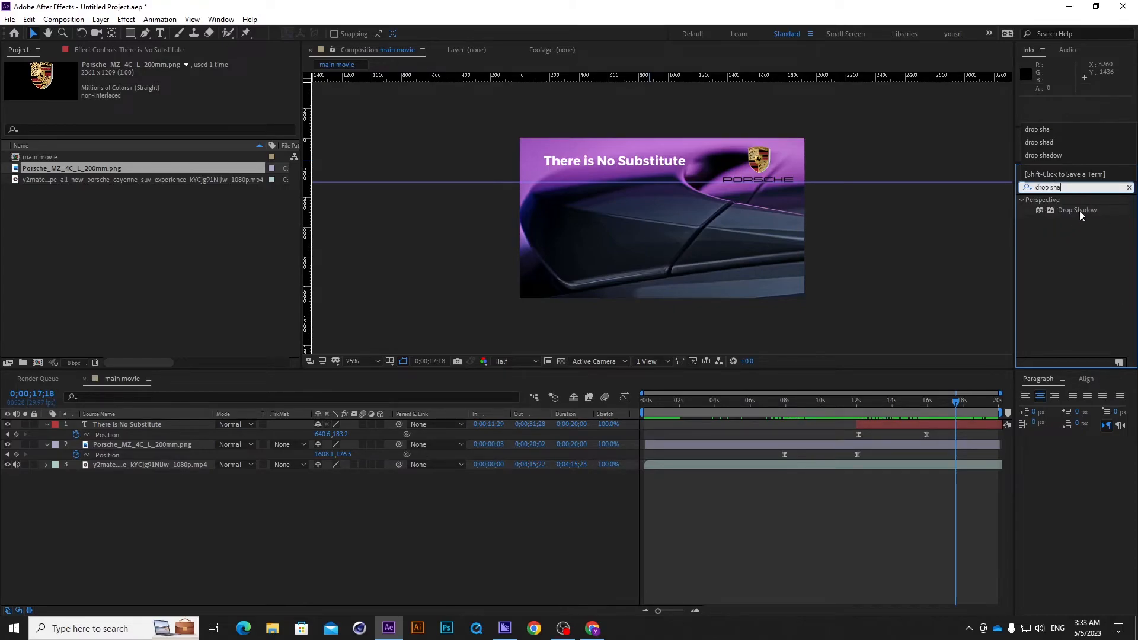
{"action": "left_click_drag", "start_coordinate": [1080, 215], "coordinate": [633, 159]}
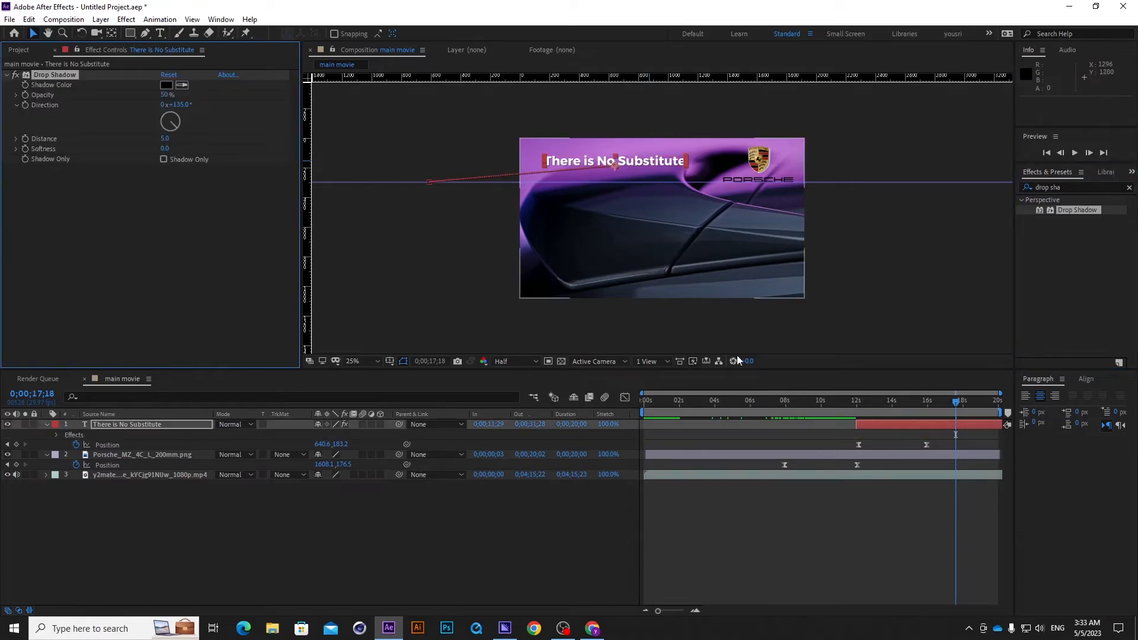
{"action": "mouse_move", "coordinate": [166, 140]}
{"action": "left_mouse_down"}
{"action": "mouse_move", "coordinate": [182, 145]}
{"action": "mouse_move", "coordinate": [179, 123]}
{"action": "mouse_move", "coordinate": [169, 147]}
{"action": "mouse_move", "coordinate": [174, 138]}
{"action": "left_mouse_up"}
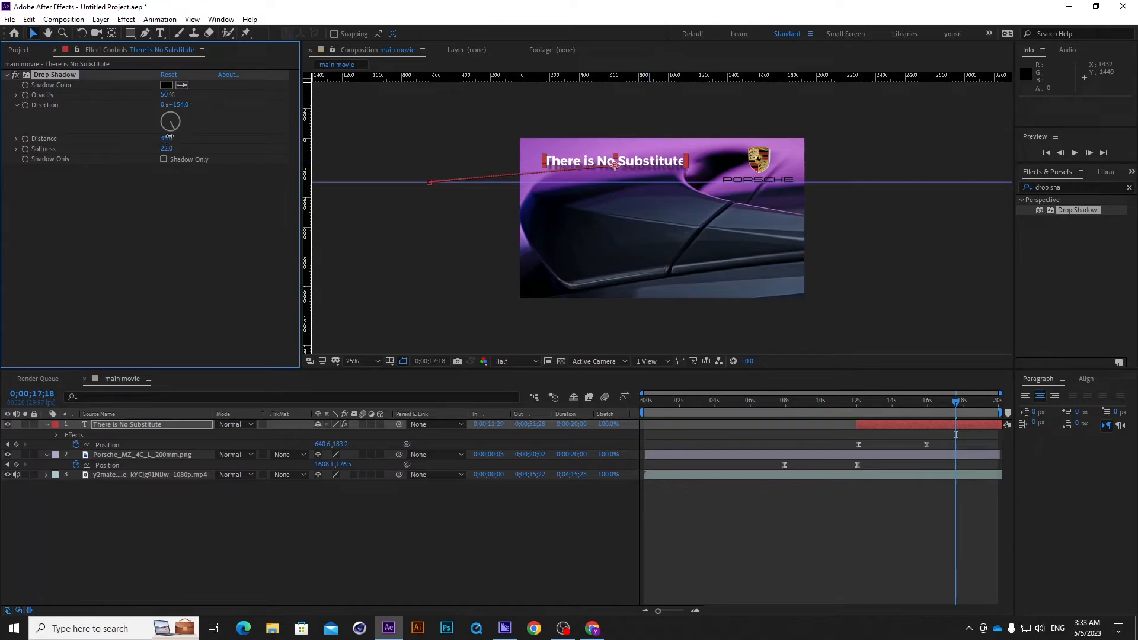
{"action": "left_click", "coordinate": [596, 486]}
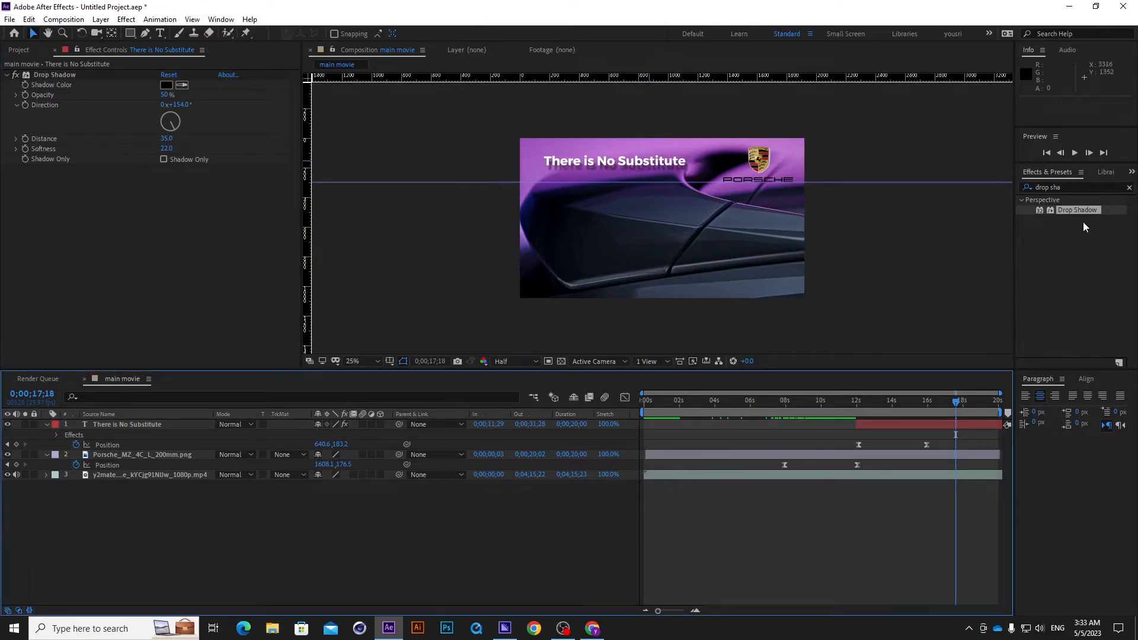
Copy the title's Drop Shadow onto the Porsche logo layer and set the copy's direction to 224°.
{"action": "mouse_move", "coordinate": [1087, 205]}
{"action": "left_mouse_down"}
{"action": "mouse_move", "coordinate": [139, 398]}
{"action": "mouse_move", "coordinate": [563, 307]}
{"action": "left_mouse_up"}
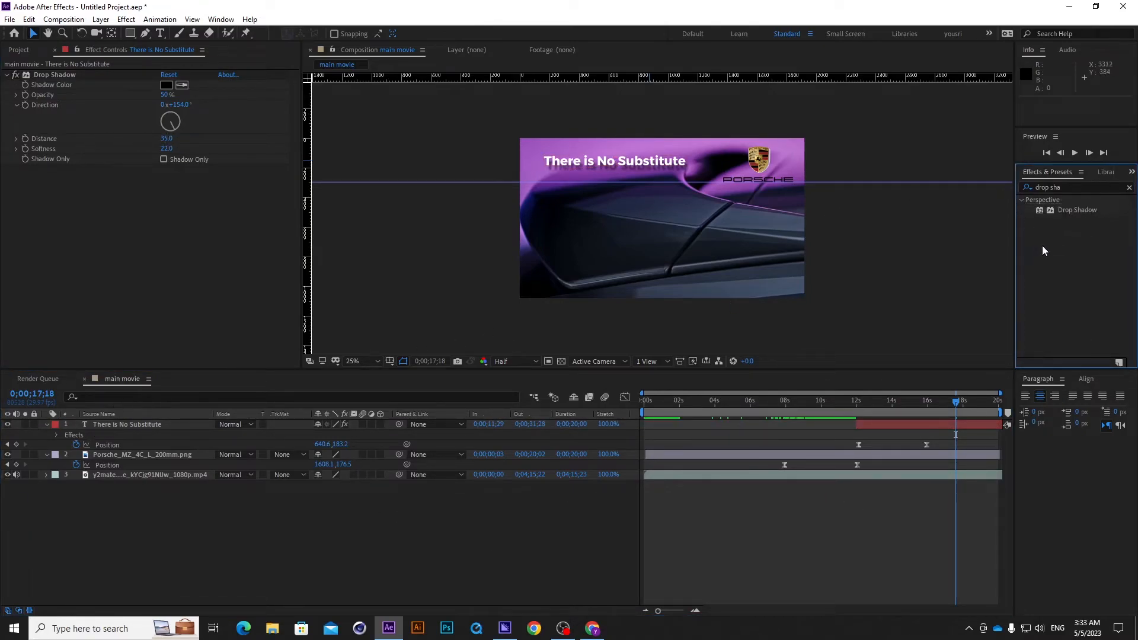
{"action": "left_click", "coordinate": [1079, 209]}
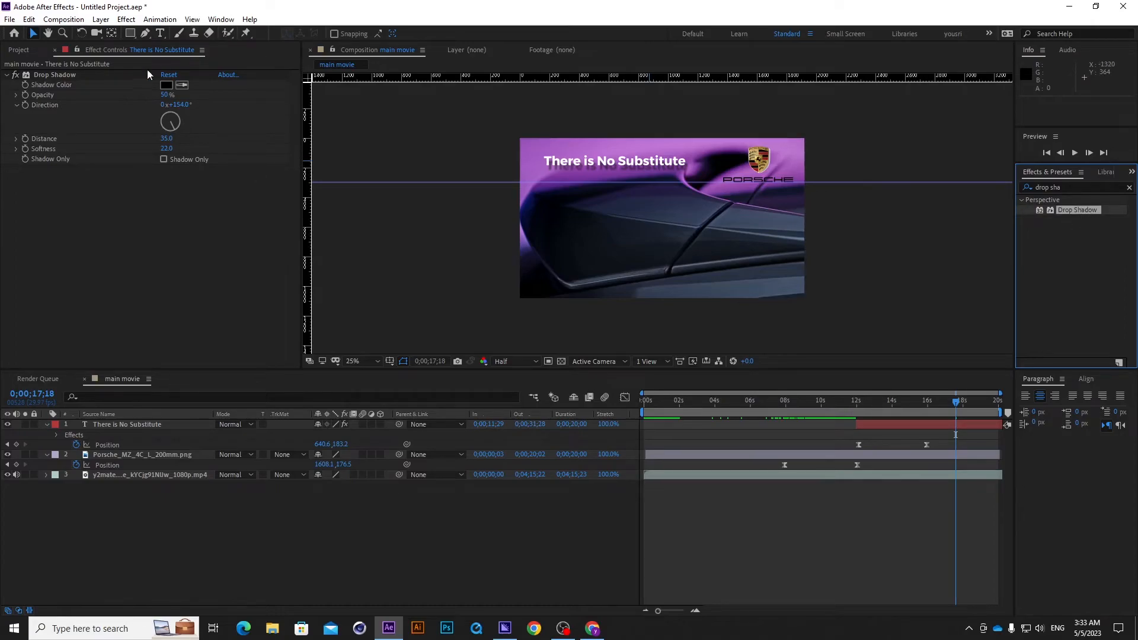
{"action": "left_click", "coordinate": [69, 73]}
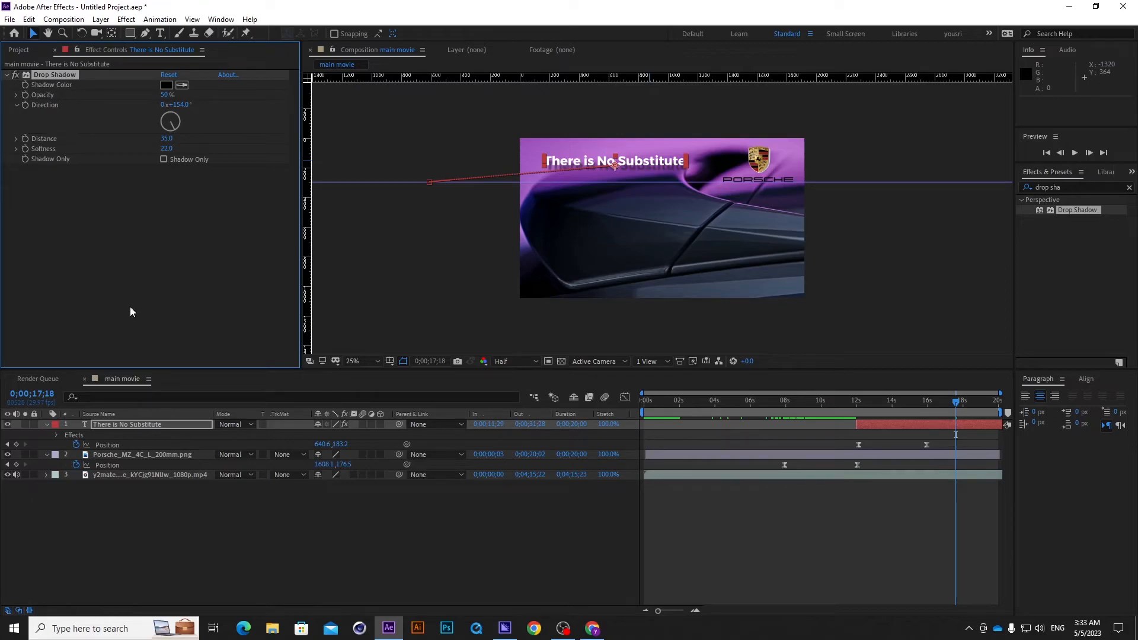
{"action": "left_click", "coordinate": [168, 454]}
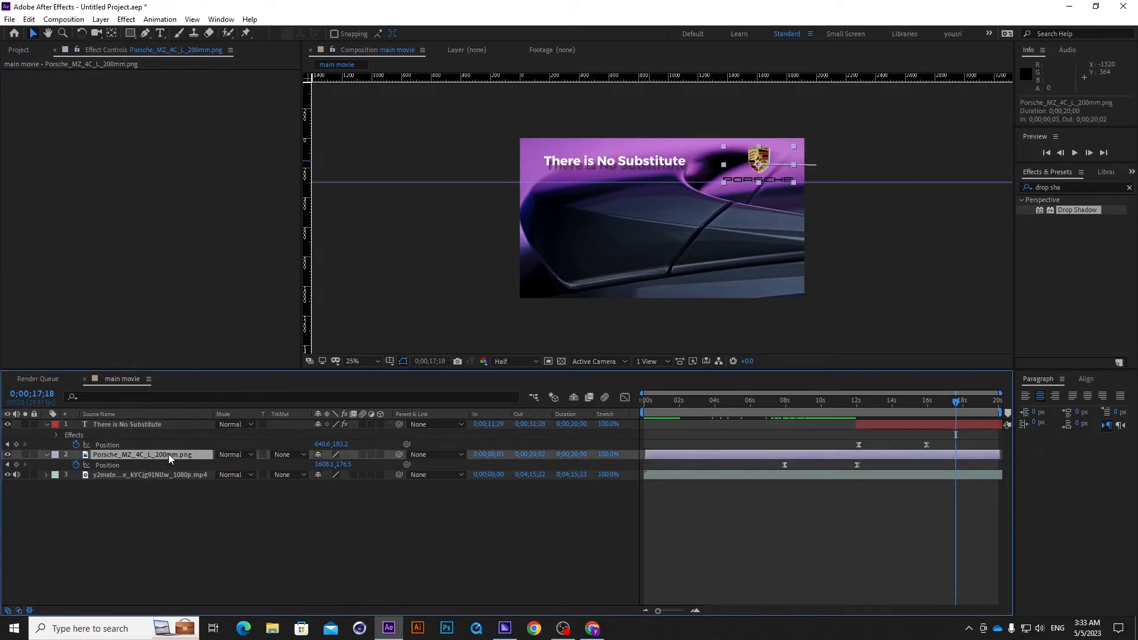
{"action": "key", "text": "ctrl+v"}
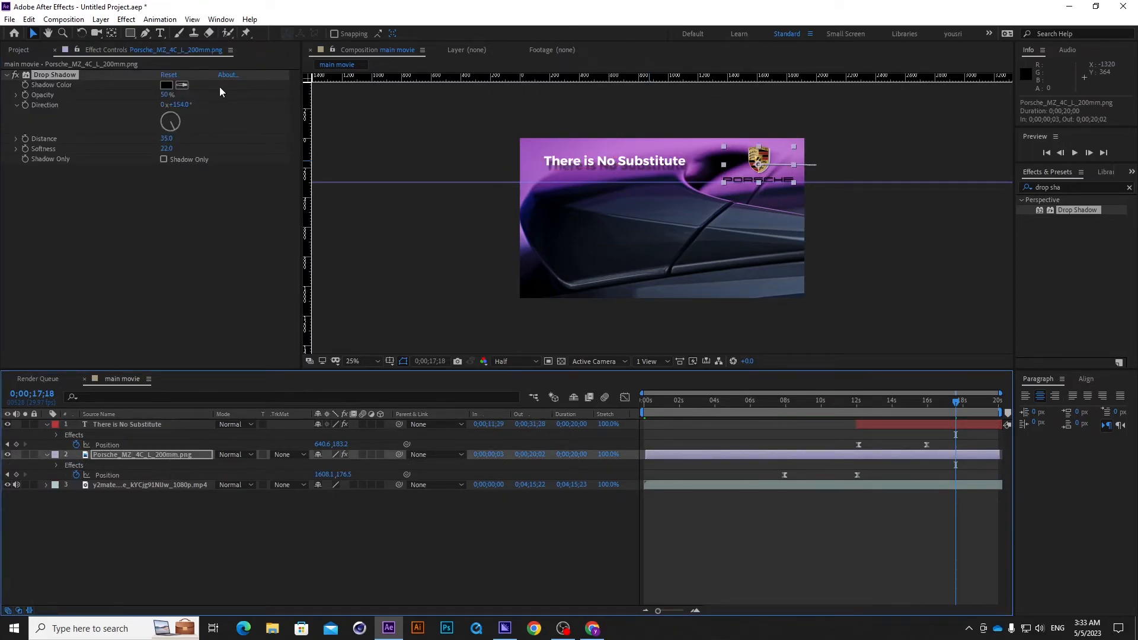
{"action": "left_click_drag", "start_coordinate": [180, 135], "coordinate": [172, 132]}
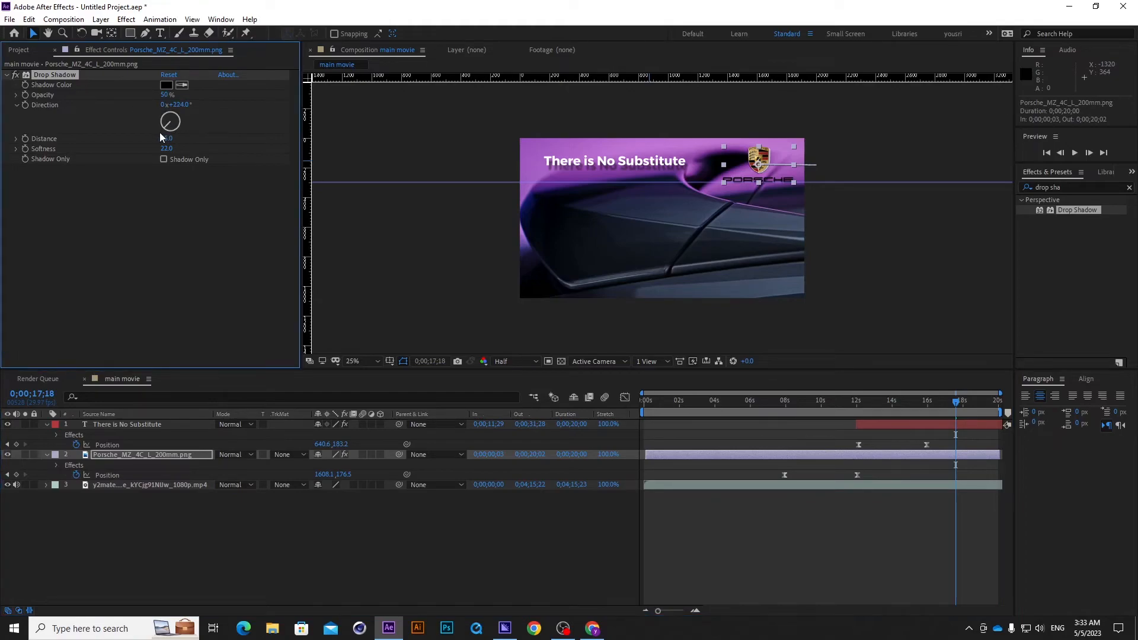
{"action": "left_click", "coordinate": [428, 497]}
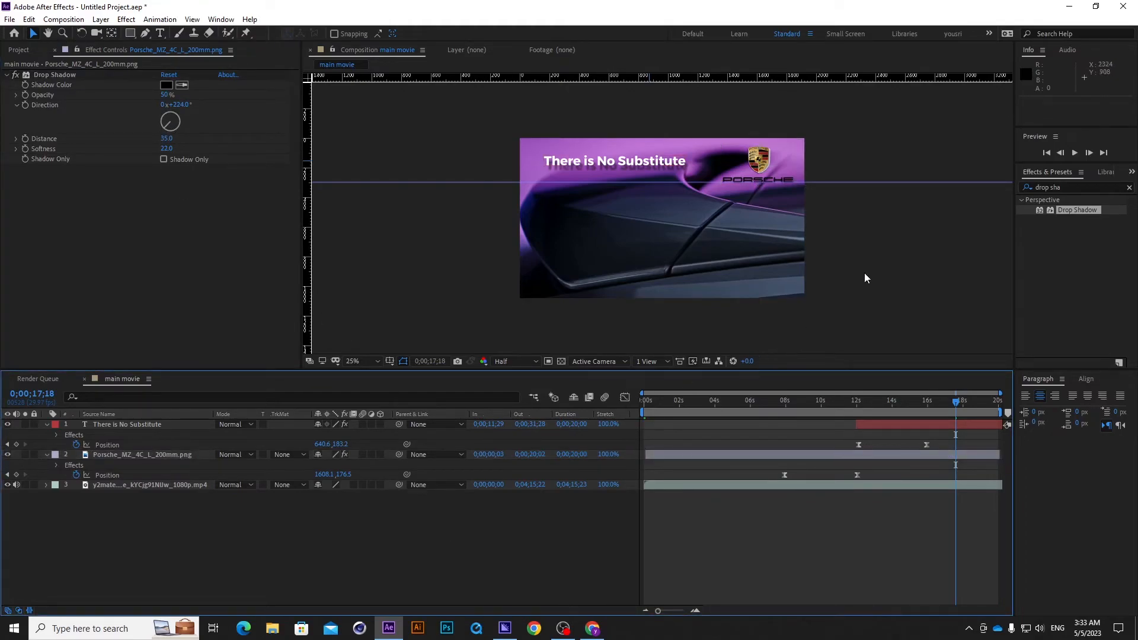
Remove the horizontal guide from the composition view and check the title and logo shadows up close.
{"action": "key", "text": "period"}
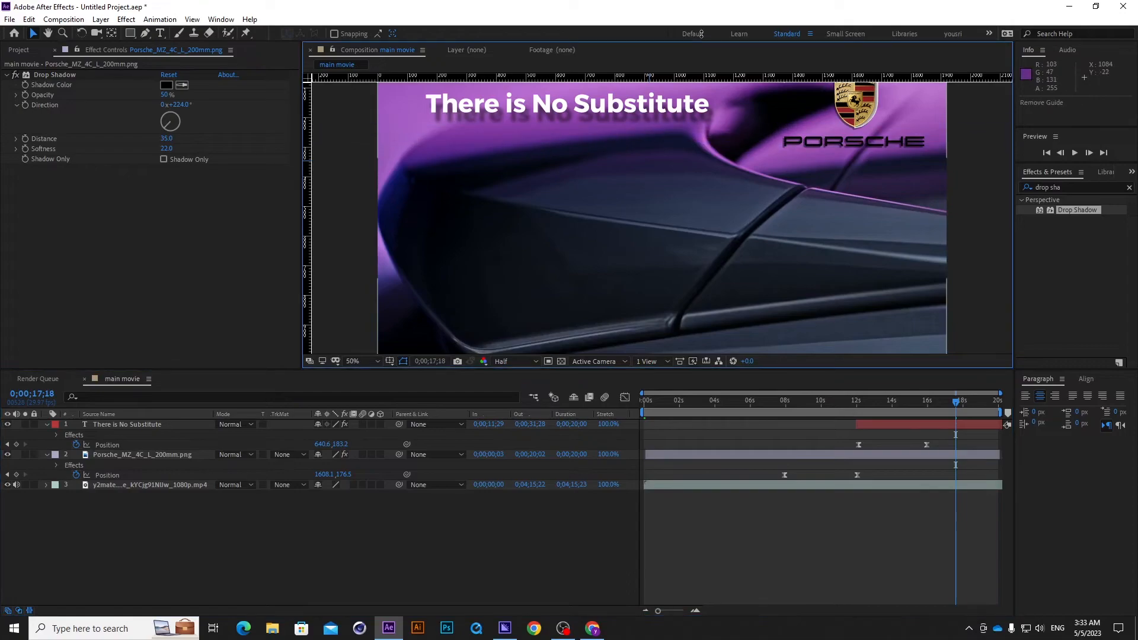
{"action": "scroll", "coordinate": [657, 191], "scroll_direction": "down", "scroll_amount": 2}
{"action": "left_click", "coordinate": [388, 548]}
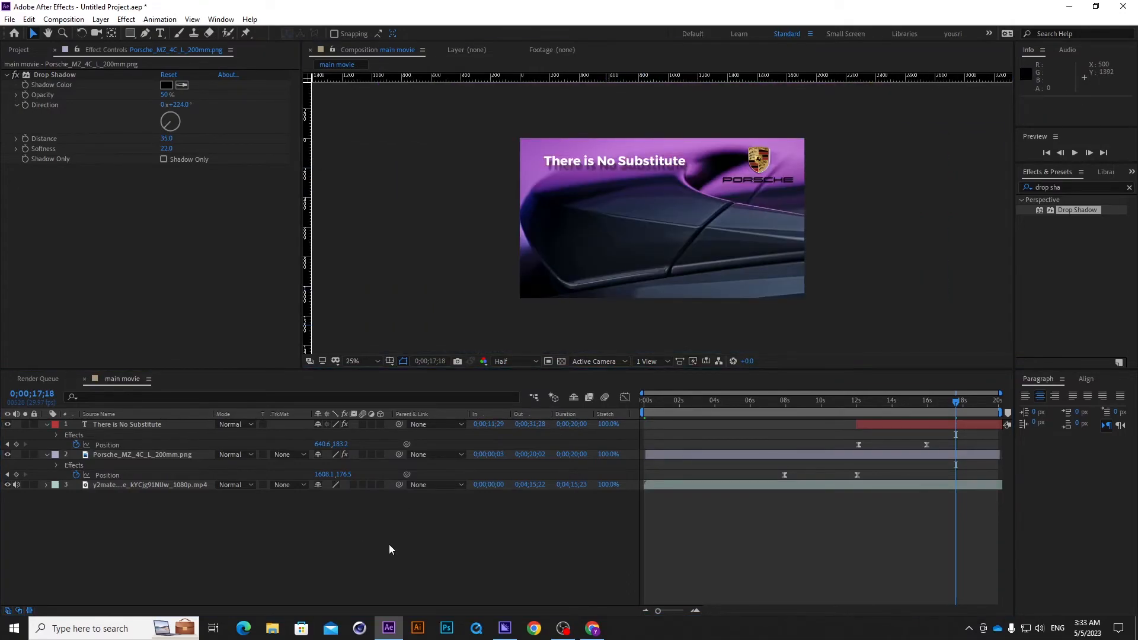
Add the main movie composition to the render queue and set its output format to QuickTime, keeping the Animation codec.
{"action": "left_click", "coordinate": [64, 19]}
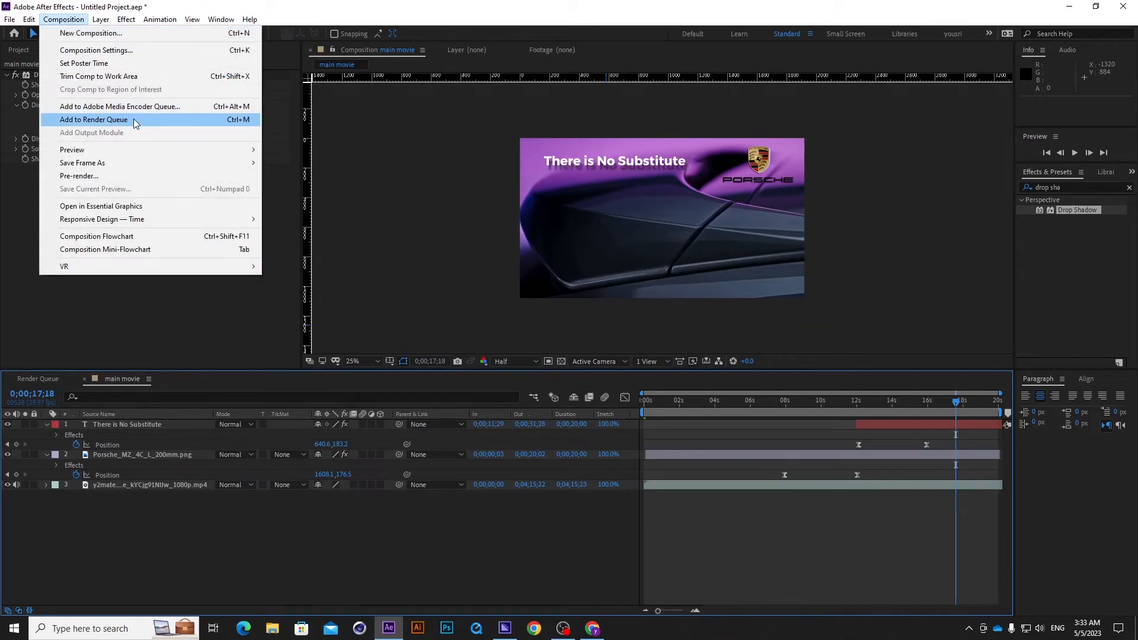
{"action": "left_click", "coordinate": [134, 120]}
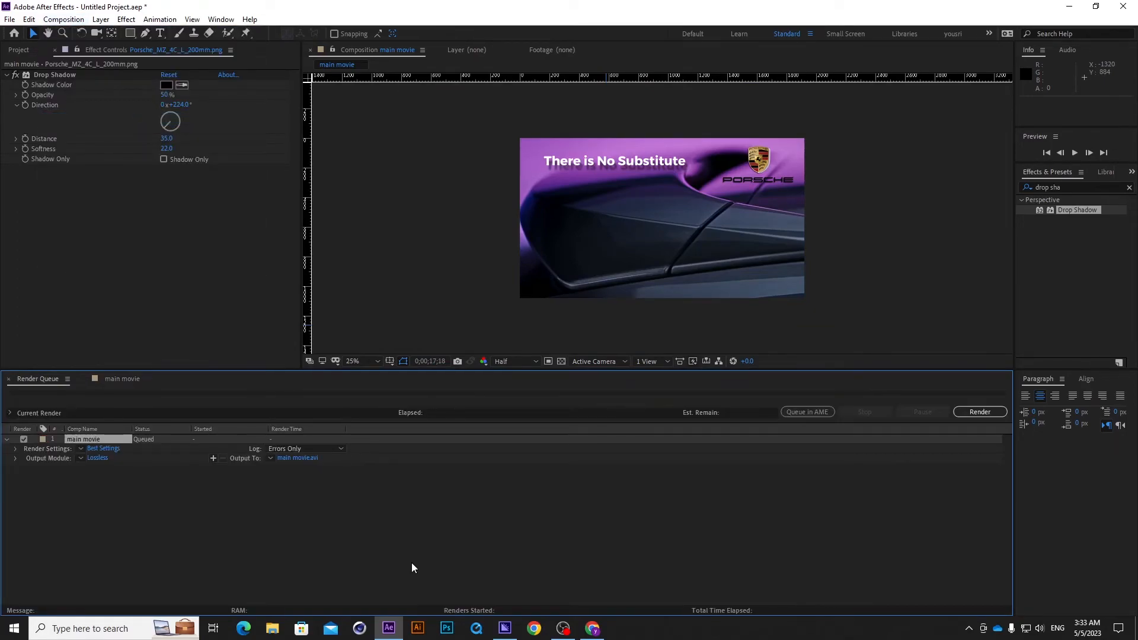
{"action": "left_click", "coordinate": [104, 457]}
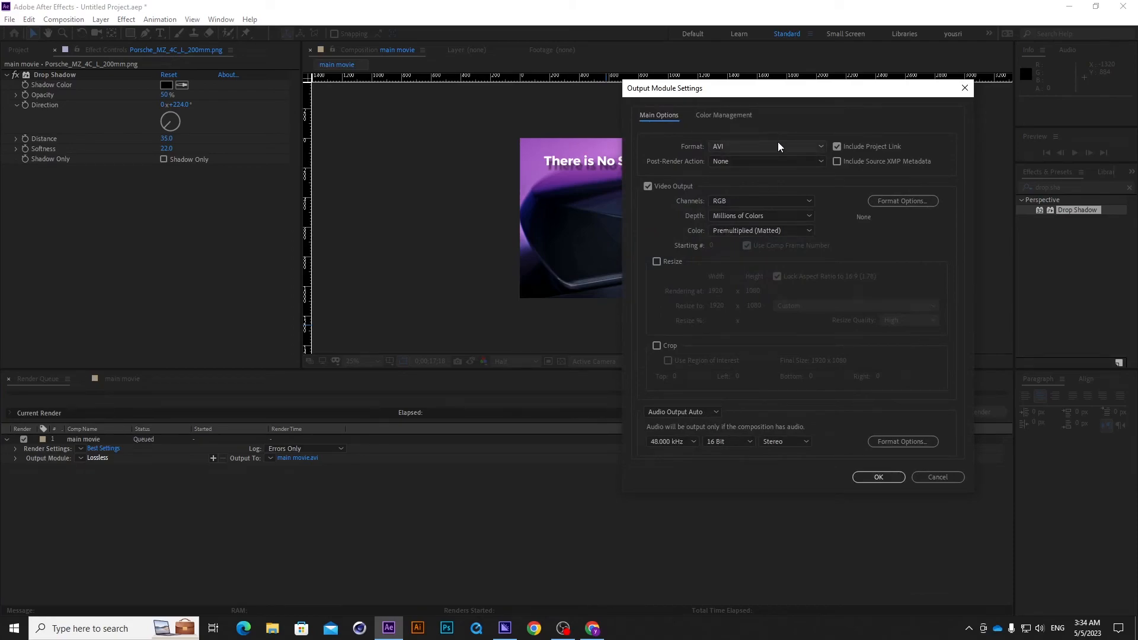
{"action": "left_click", "coordinate": [777, 149]}
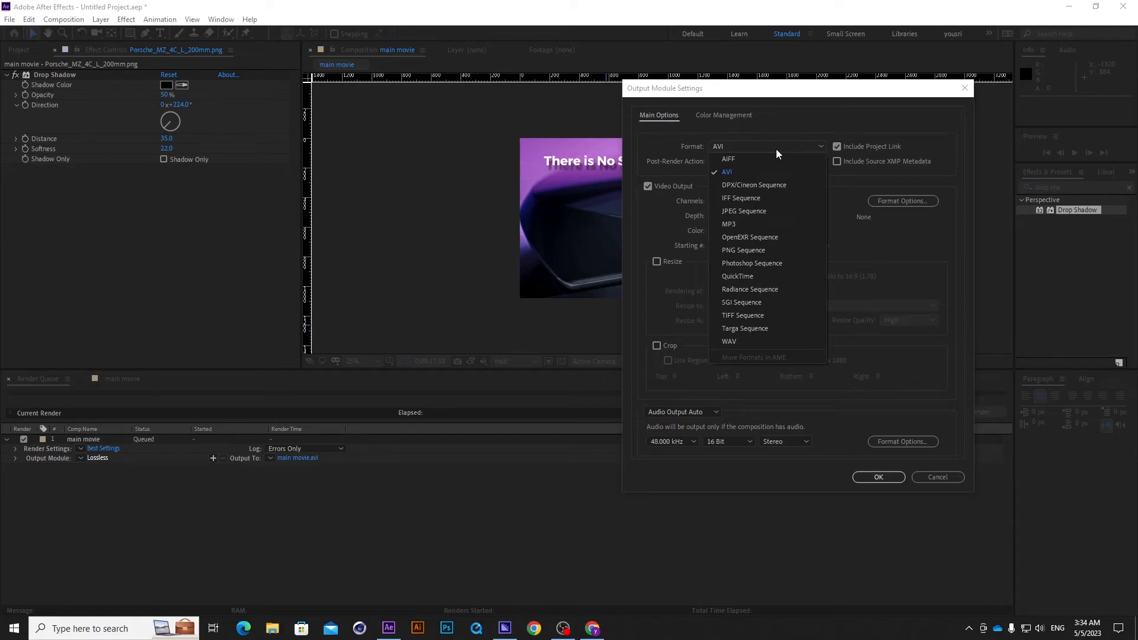
{"action": "left_click", "coordinate": [771, 276]}
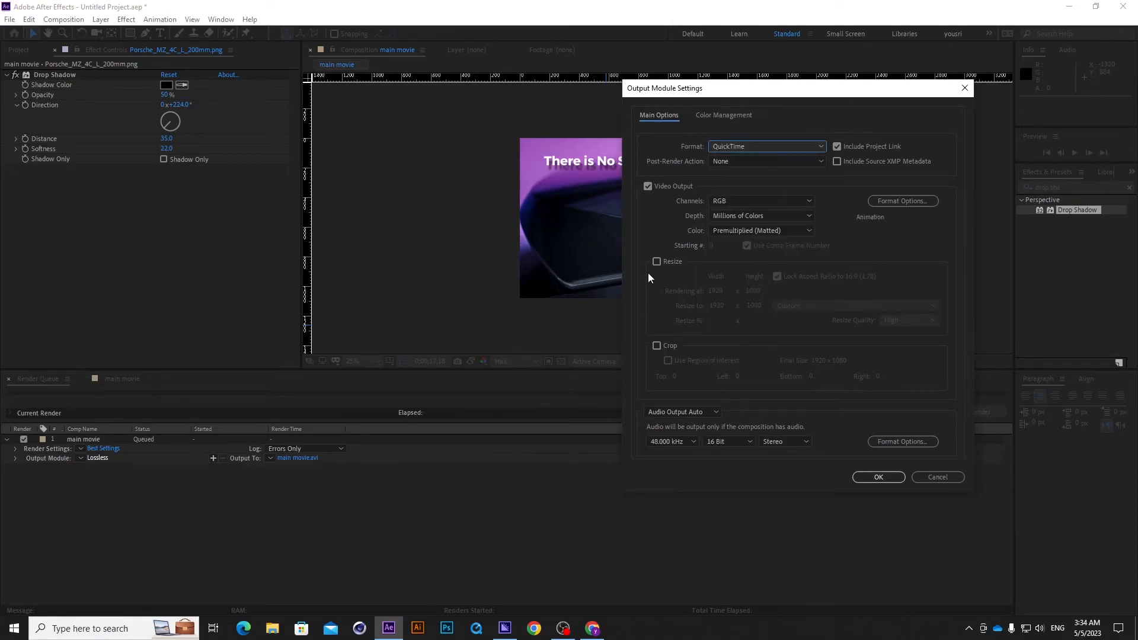
{"action": "left_click", "coordinate": [893, 200]}
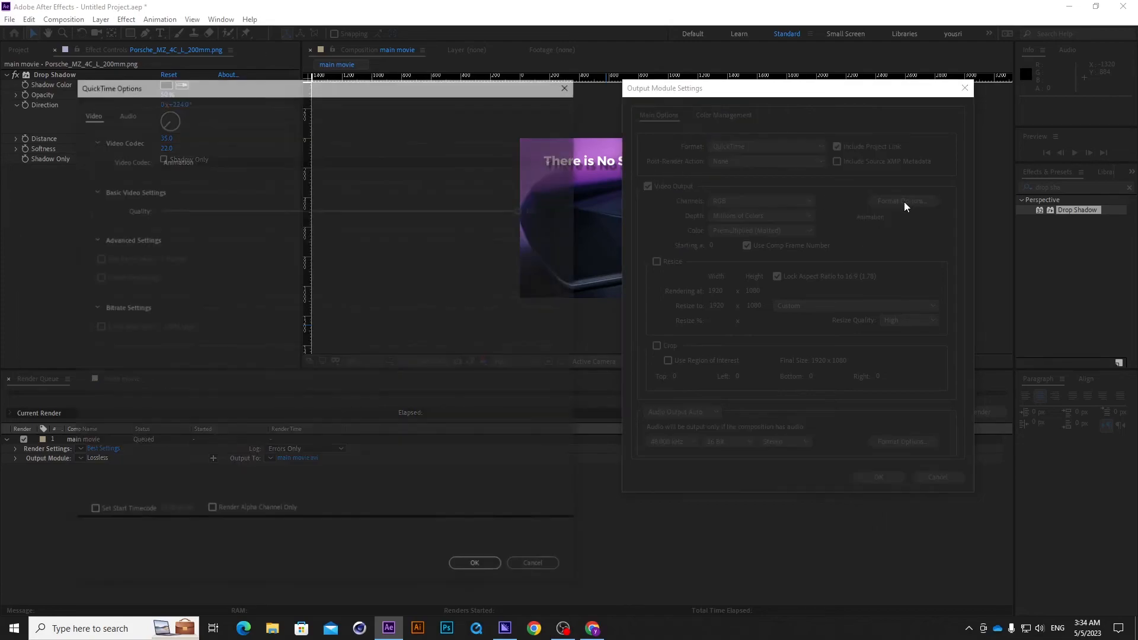
{"action": "left_click", "coordinate": [380, 160]}
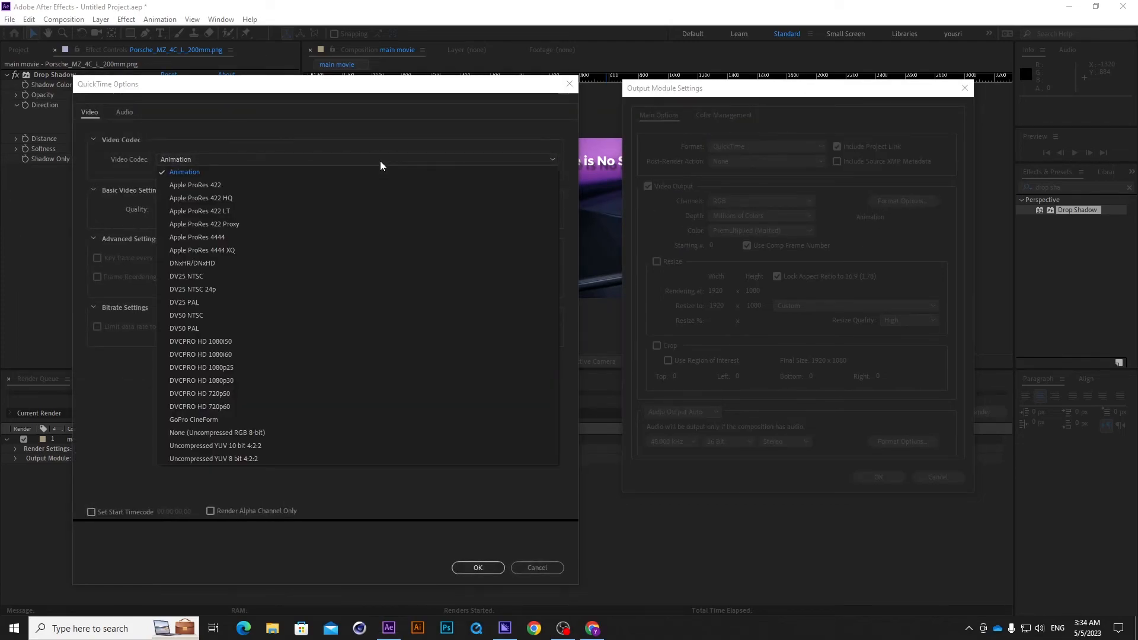
{"action": "left_click", "coordinate": [361, 111]}
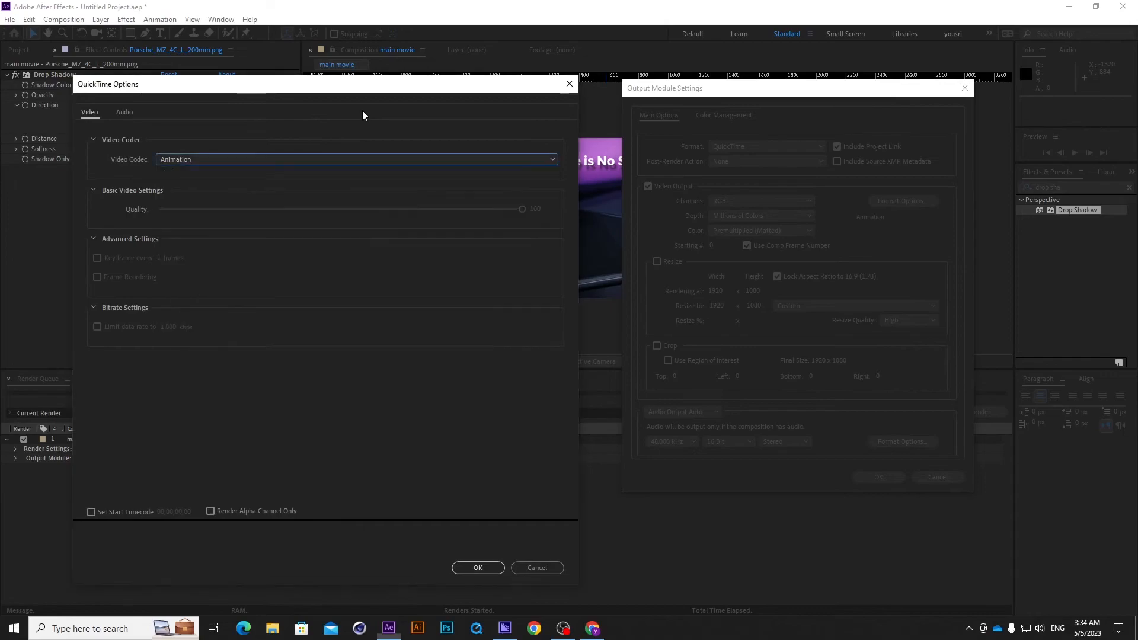
{"action": "left_click", "coordinate": [567, 84]}
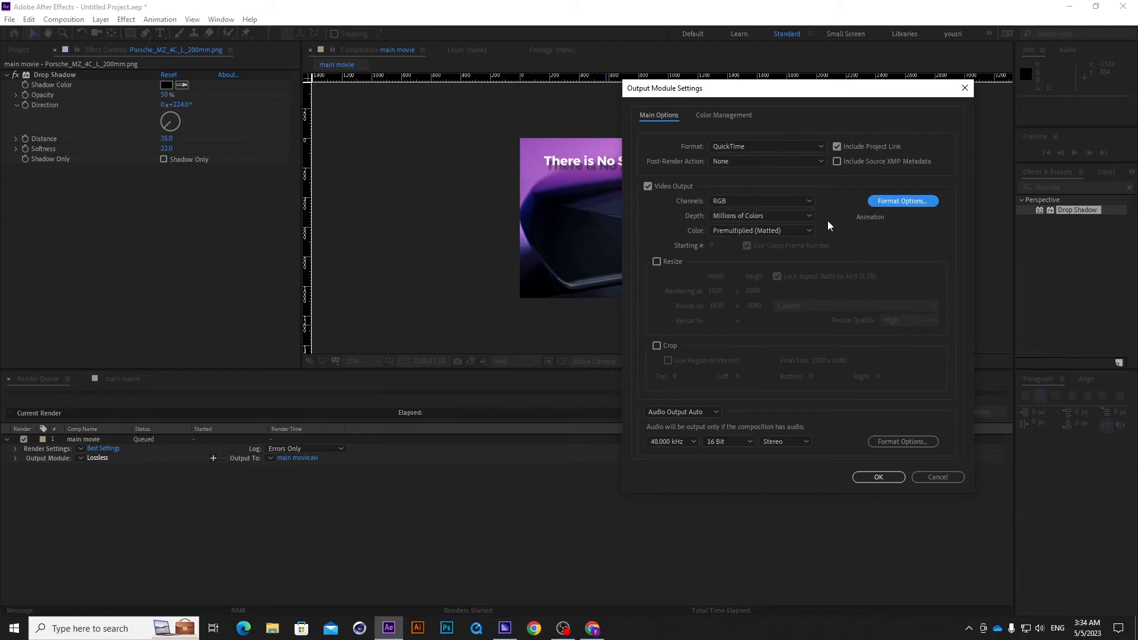
{"action": "left_click", "coordinate": [879, 477]}
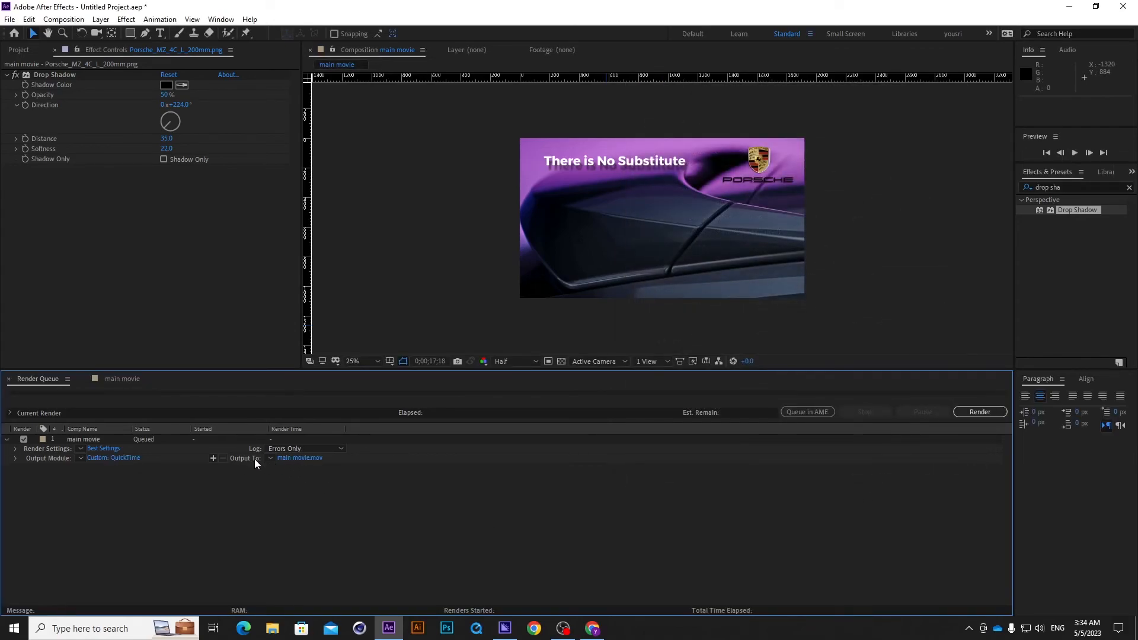
Save the output as "main movie" QuickTime (*.mov) in the 001 AE Tutorial folder and start the render.
{"action": "left_click", "coordinate": [308, 460]}
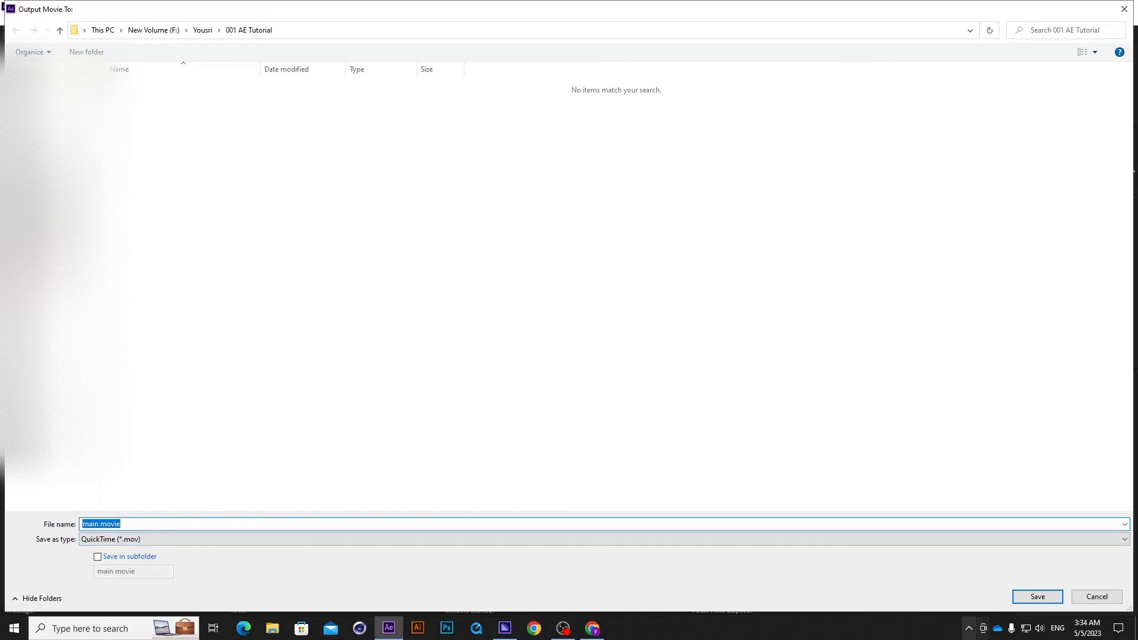
{"action": "left_click", "coordinate": [1045, 598]}
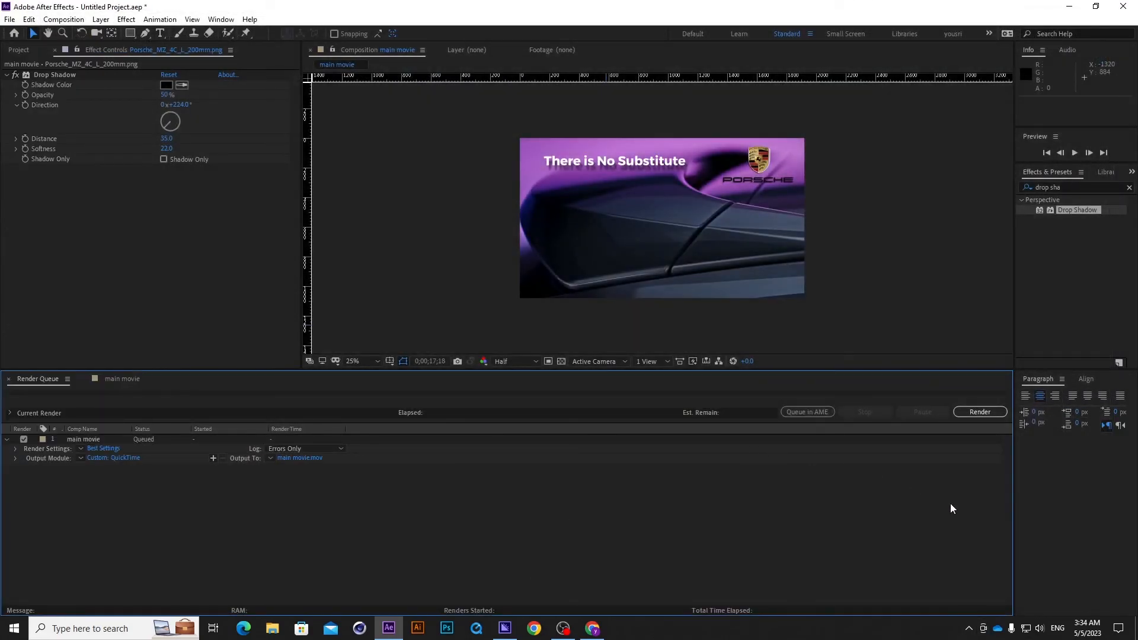
{"action": "left_click", "coordinate": [980, 414]}
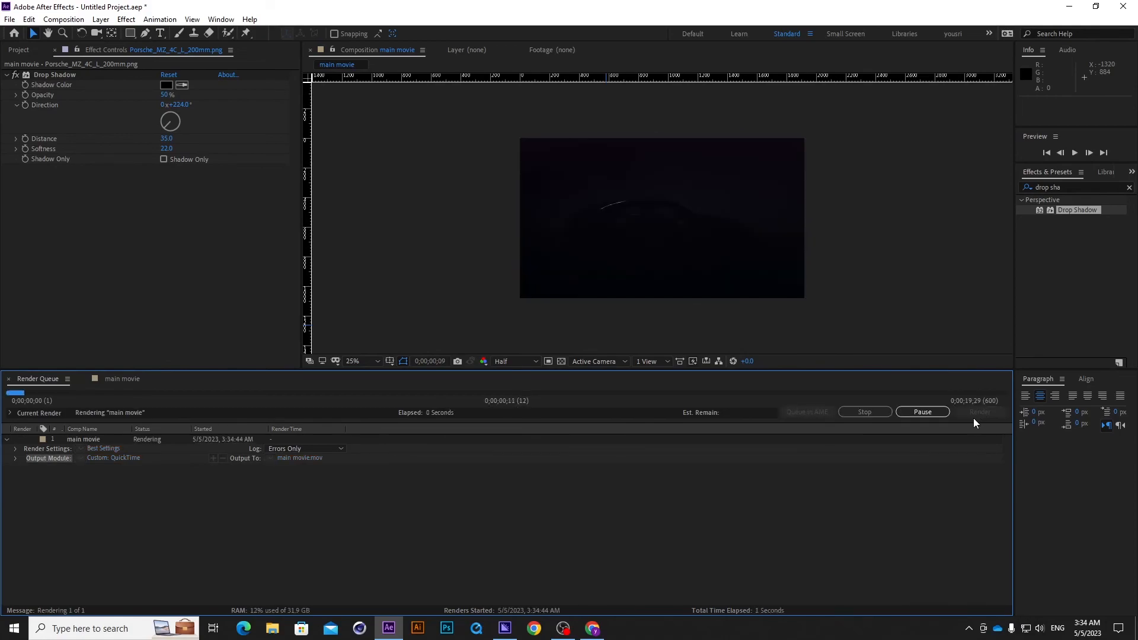